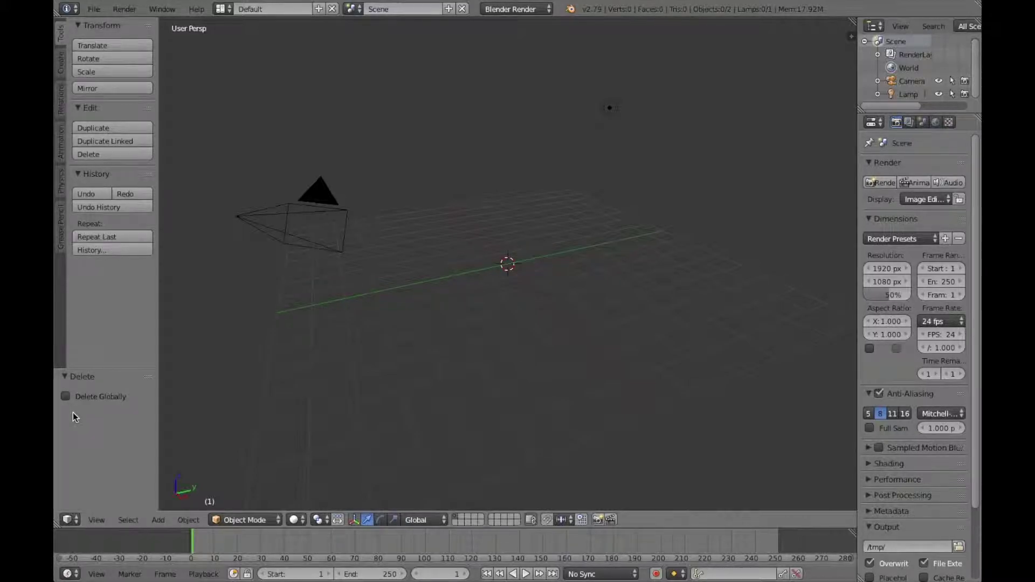
Step: Import the Wavefront file pony.obj from the pony 2 folder
{"action": "left_click", "coordinate": [94, 9]}
{"action": "mouse_move", "coordinate": [102, 262]}
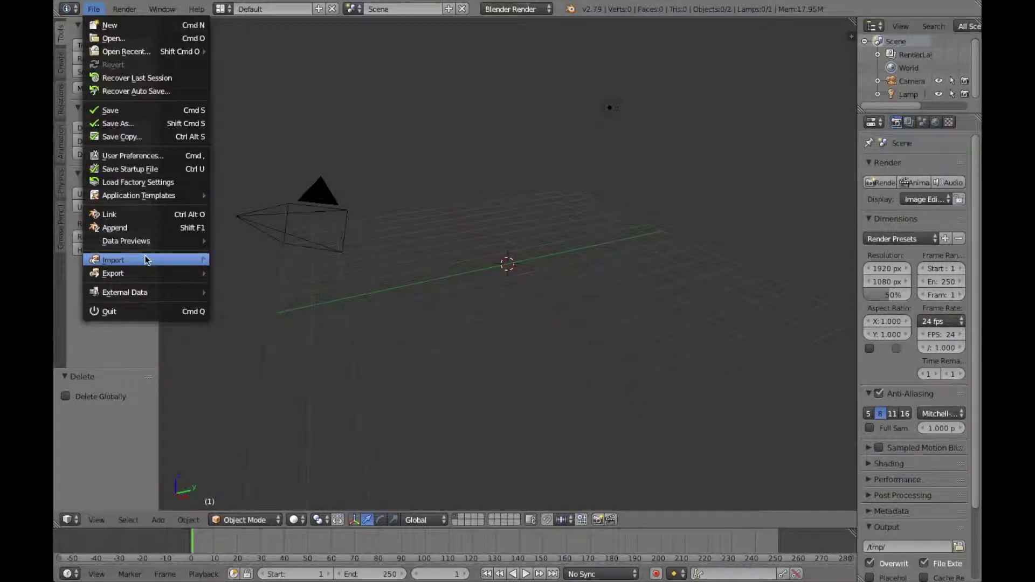
{"action": "left_click", "coordinate": [96, 9]}
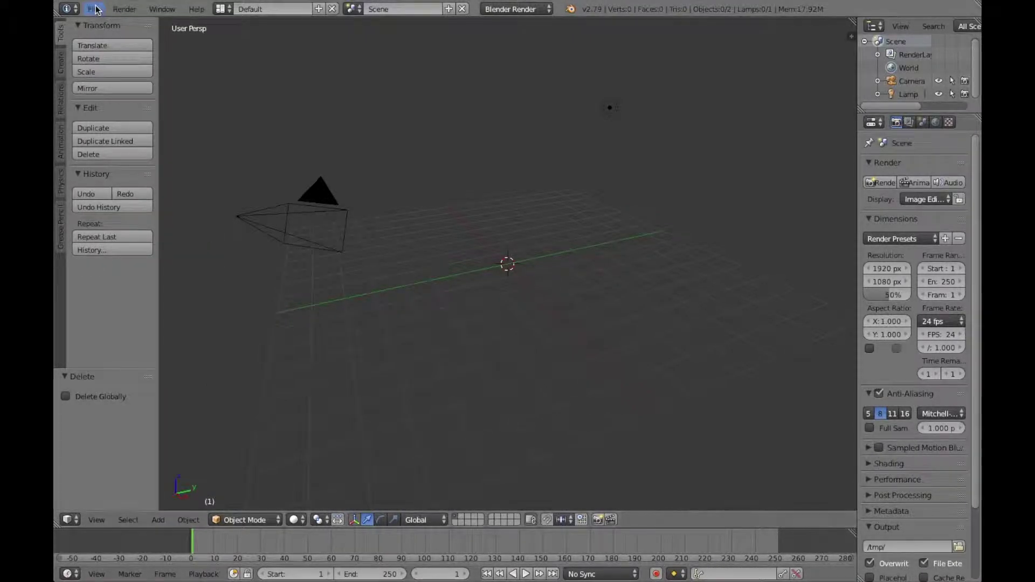
{"action": "left_click", "coordinate": [96, 9]}
{"action": "mouse_move", "coordinate": [161, 260]}
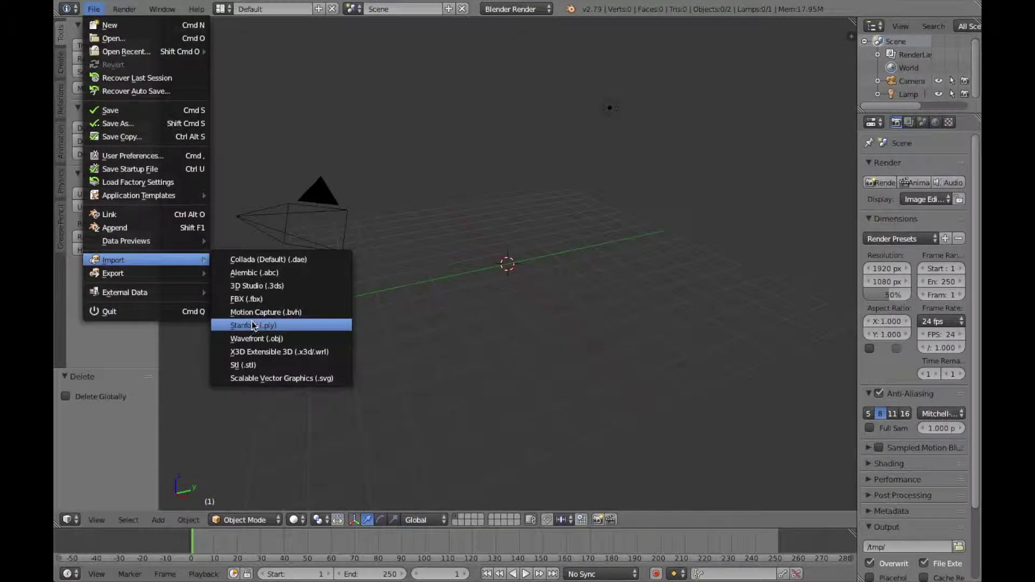
{"action": "left_click", "coordinate": [252, 338]}
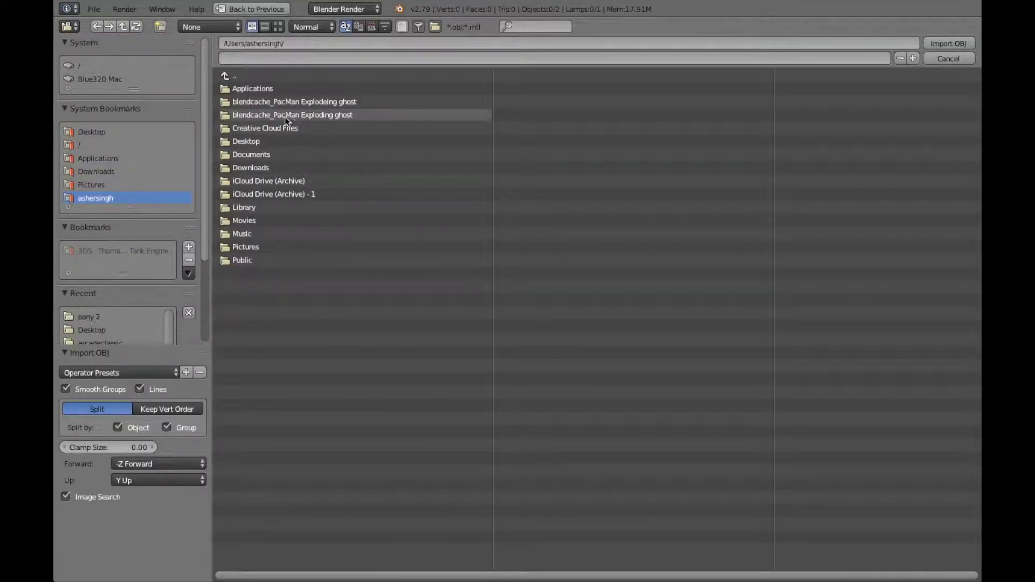
{"action": "left_click", "coordinate": [108, 316]}
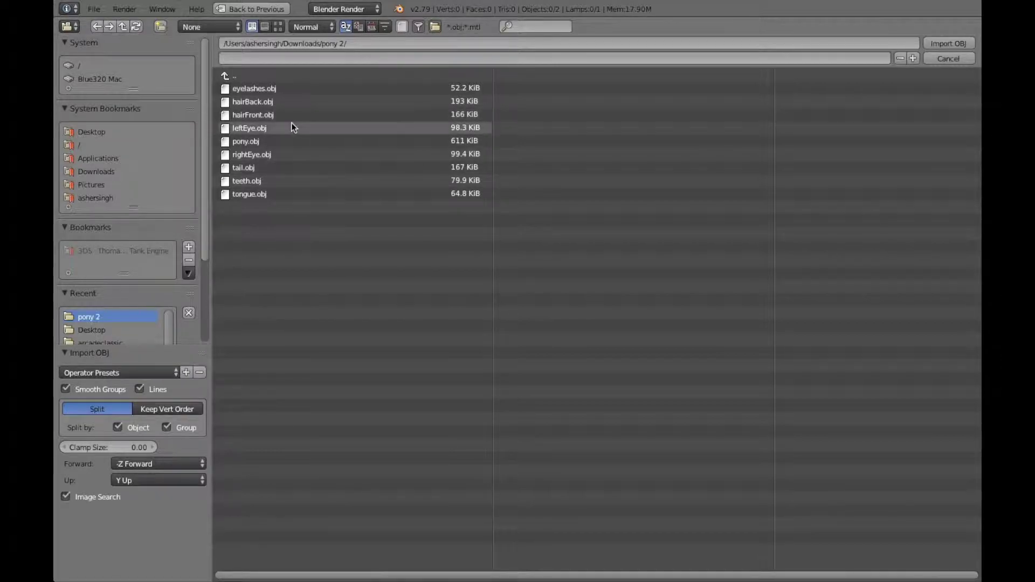
{"action": "left_click", "coordinate": [284, 140]}
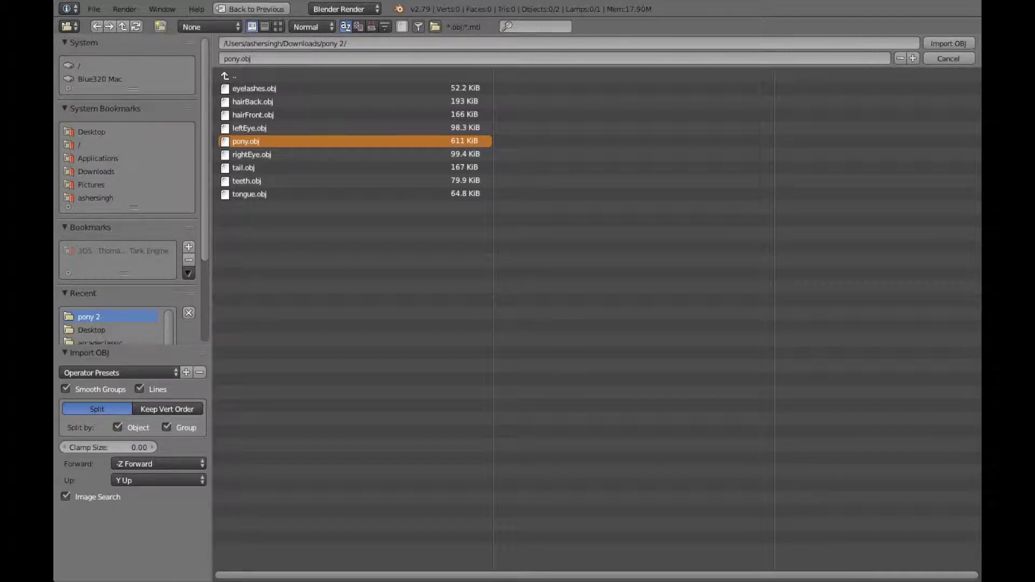
{"action": "left_click", "coordinate": [956, 43]}
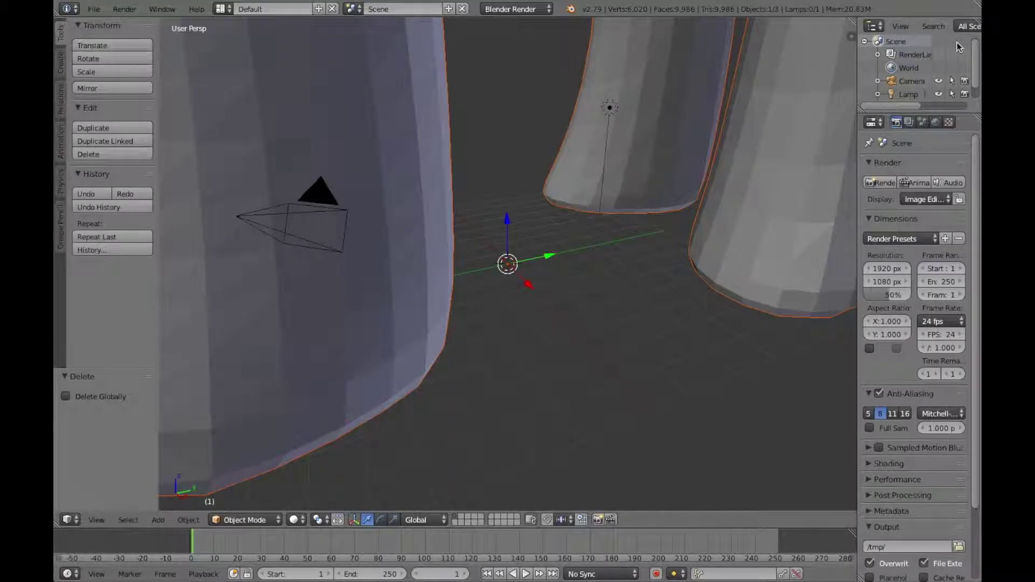
Step: Examine the imported pony body from farther away and from several angles
{"action": "scroll", "coordinate": [616, 98], "scroll_direction": "down", "scroll_amount": 5}
{"action": "scroll", "coordinate": [649, 124], "scroll_direction": "down", "scroll_amount": 4}
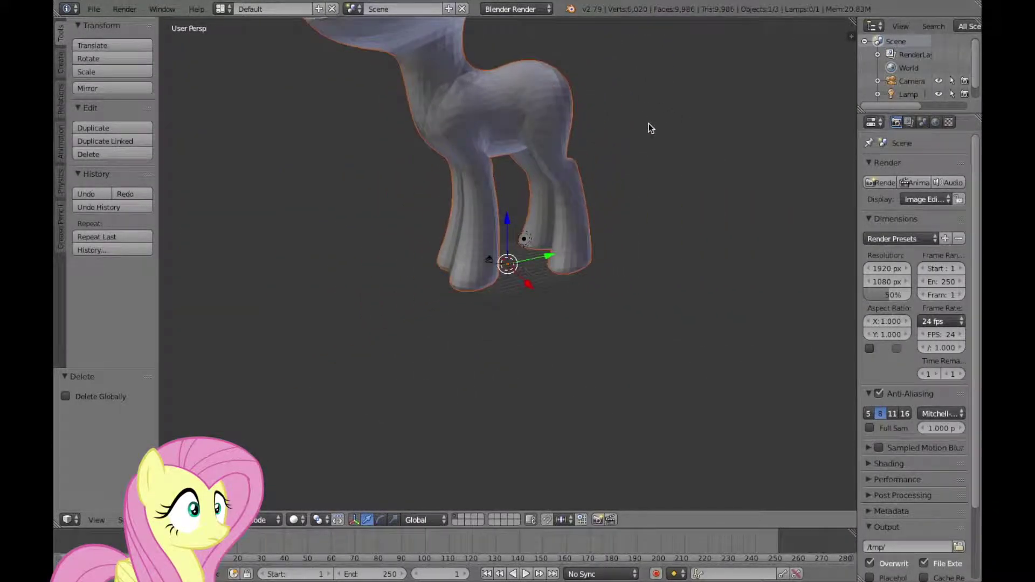
{"action": "scroll", "coordinate": [651, 122], "scroll_direction": "up", "scroll_amount": 5}
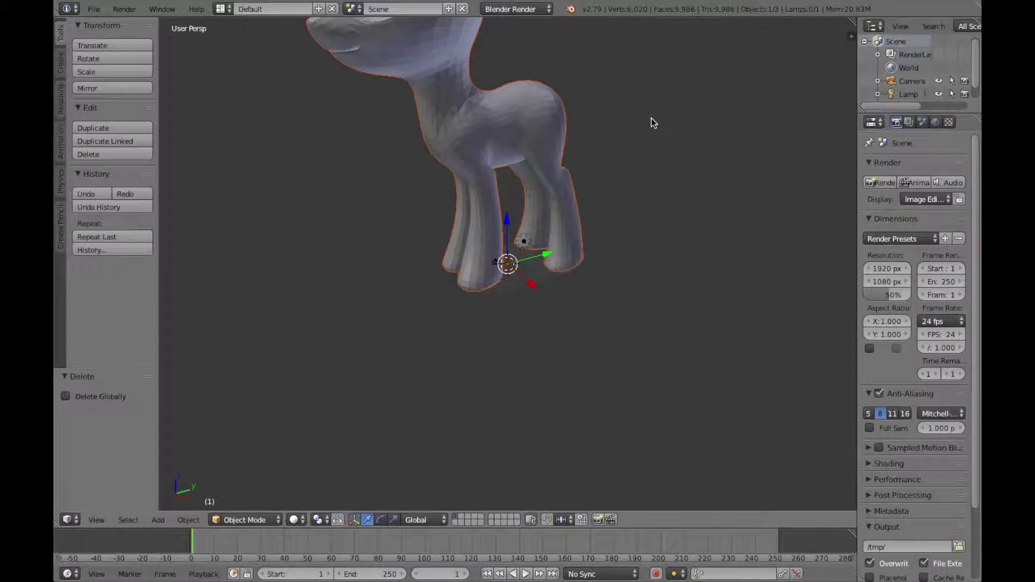
{"action": "scroll", "coordinate": [651, 123], "scroll_direction": "up", "scroll_amount": 6}
{"action": "scroll", "coordinate": [651, 123], "scroll_direction": "down", "scroll_amount": 5, "text": "ctrl"}
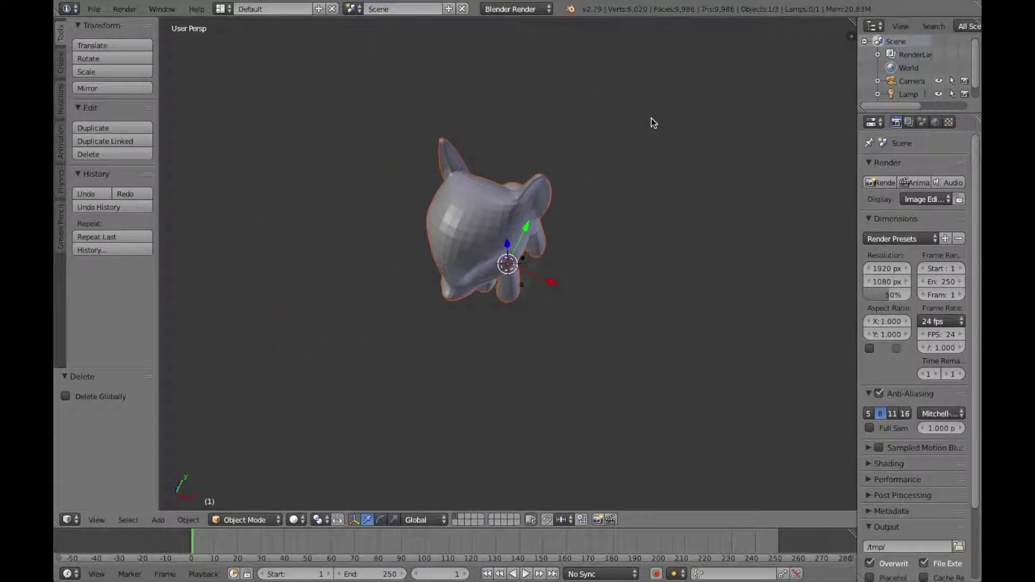
{"action": "scroll", "coordinate": [651, 123], "scroll_direction": "left", "scroll_amount": 1}
{"action": "key", "text": "KP_2"}
{"action": "key", "text": "KP_2"}
{"action": "scroll", "coordinate": [651, 118], "scroll_direction": "up", "scroll_amount": 3}
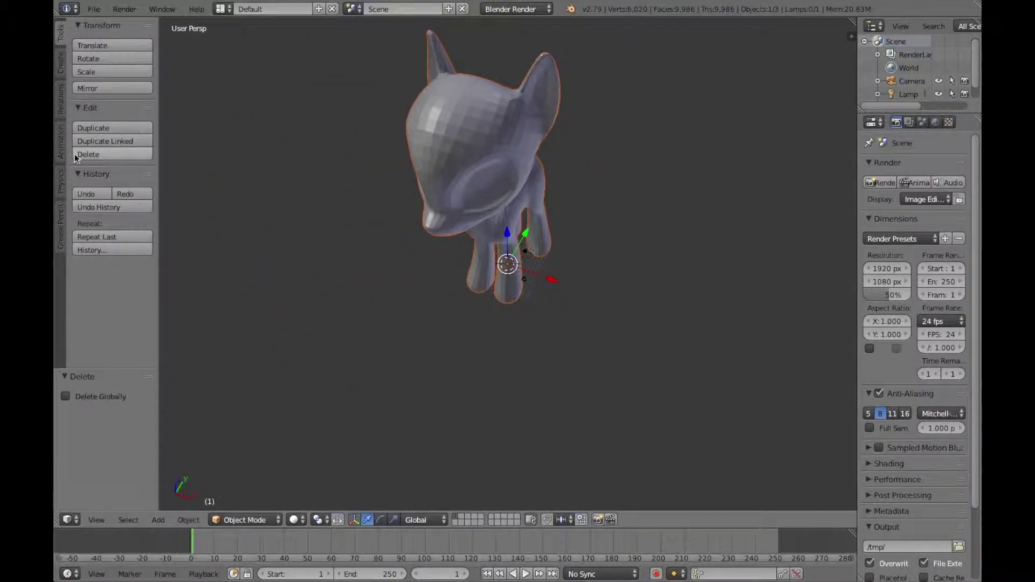
Step: Select the pony object and apply smooth shading to it
{"action": "left_click", "coordinate": [61, 62]}
{"action": "left_click", "coordinate": [61, 33]}
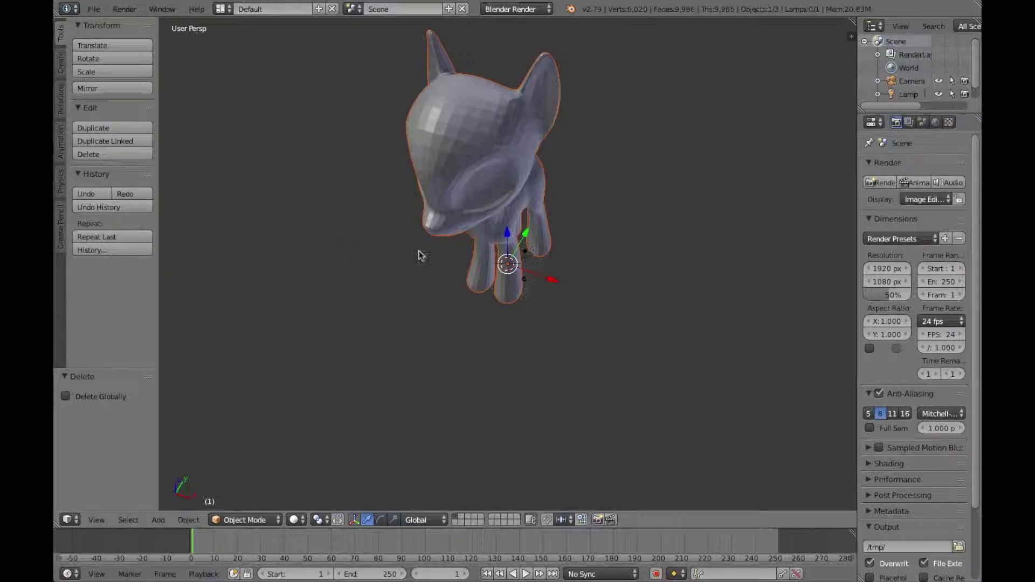
{"action": "middle_click_drag", "start_coordinate": [421, 254], "coordinate": [490, 236]}
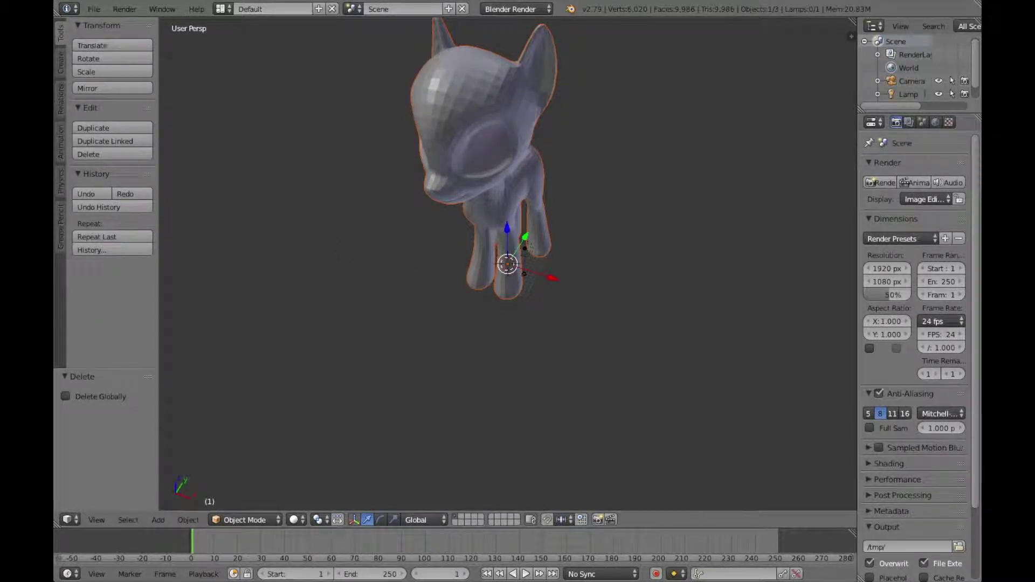
{"action": "left_click_drag", "start_coordinate": [54, 366], "coordinate": [466, 160]}
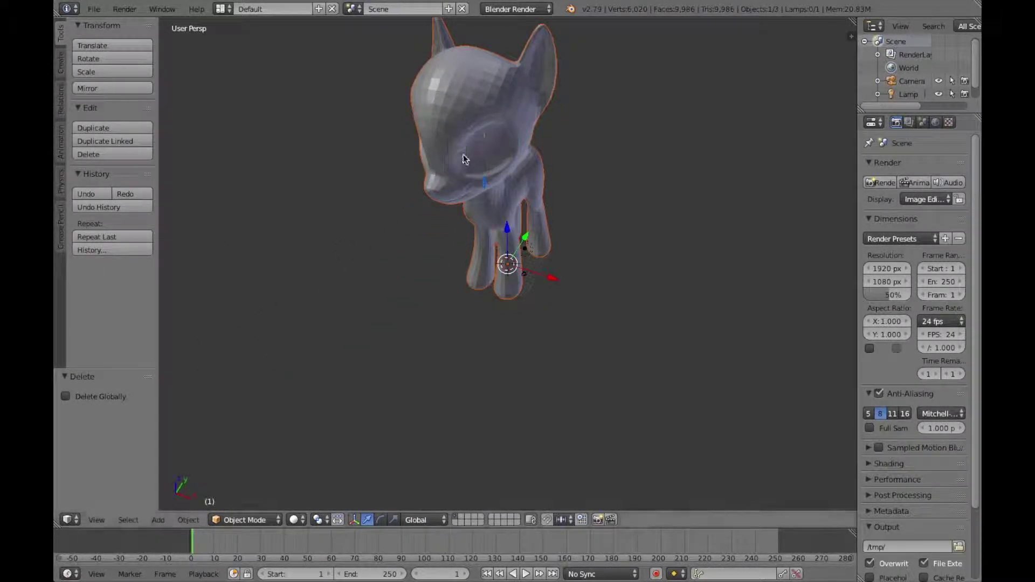
{"action": "scroll", "coordinate": [901, 94], "scroll_direction": "down", "scroll_amount": 1}
{"action": "left_click", "coordinate": [902, 93]}
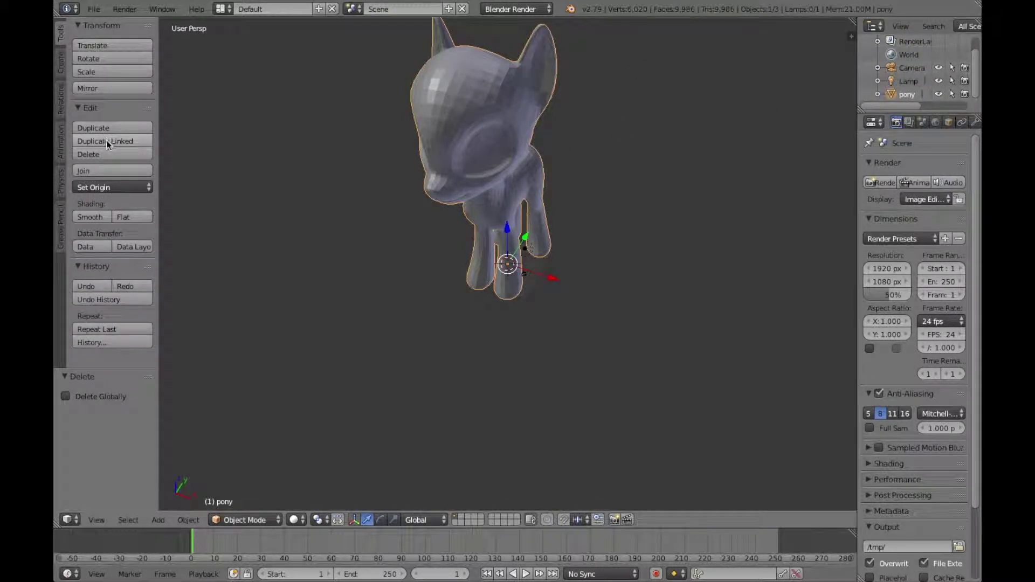
{"action": "left_click", "coordinate": [95, 217]}
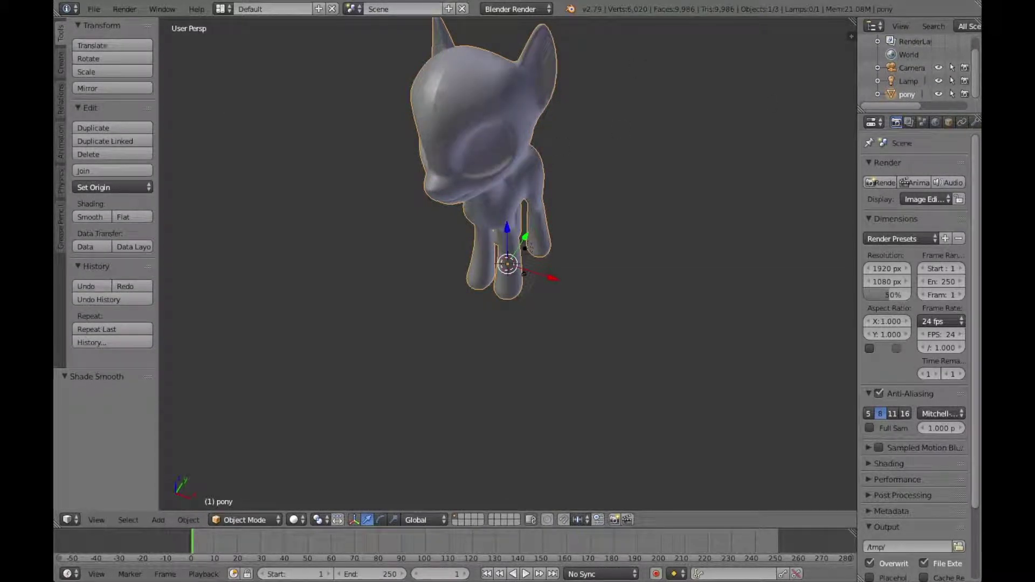
Step: Apply the yellow body texture image with the butterfly marks to the pony mesh and inspect it from all sides
{"action": "left_click_drag", "start_coordinate": [418, 209], "coordinate": [455, 158]}
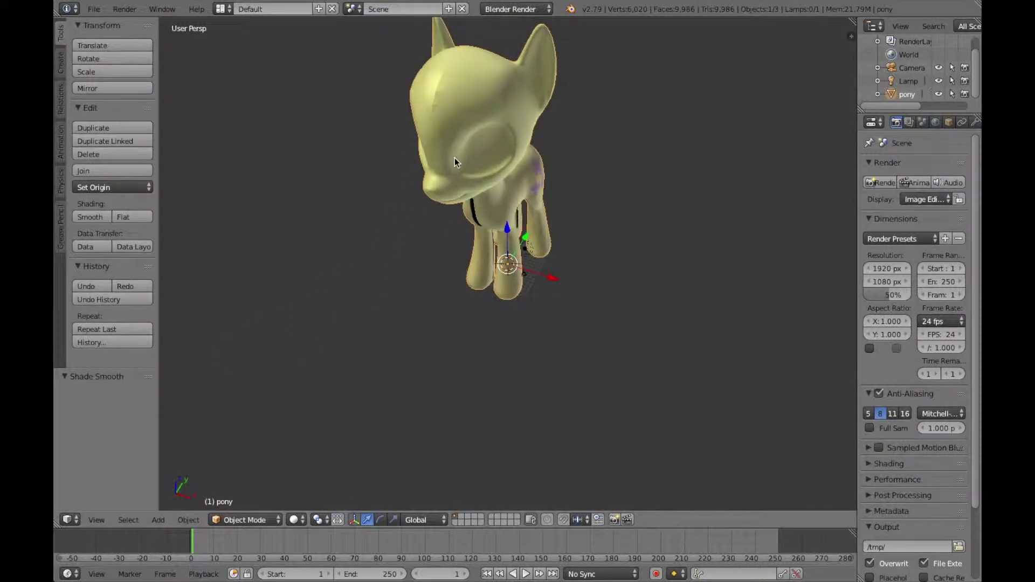
{"action": "middle_click_drag", "start_coordinate": [454, 157], "coordinate": [284, 183]}
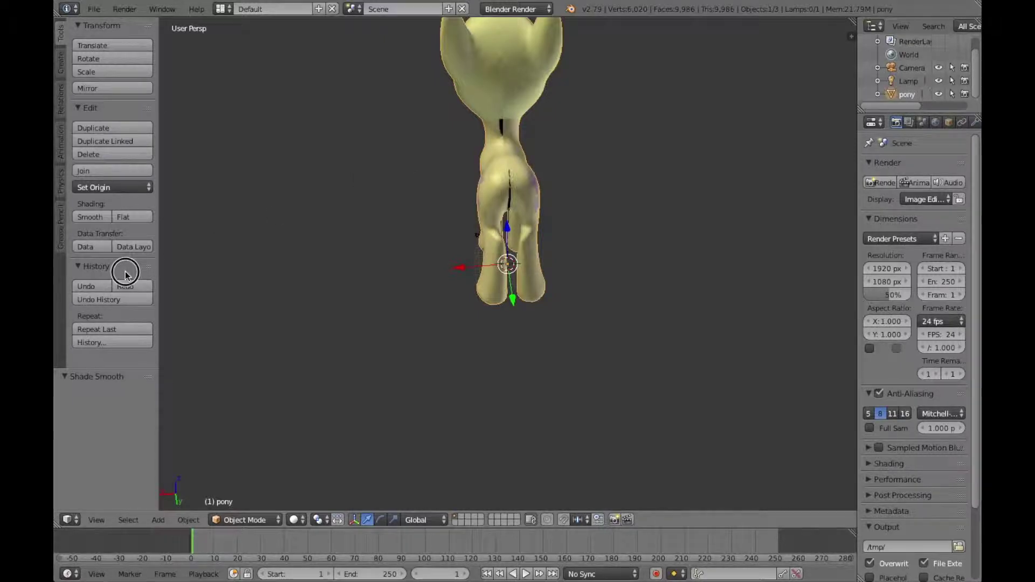
{"action": "scroll", "coordinate": [369, 195], "scroll_direction": "up", "scroll_amount": 8}
{"action": "middle_click_drag", "start_coordinate": [368, 194], "coordinate": [367, 198]}
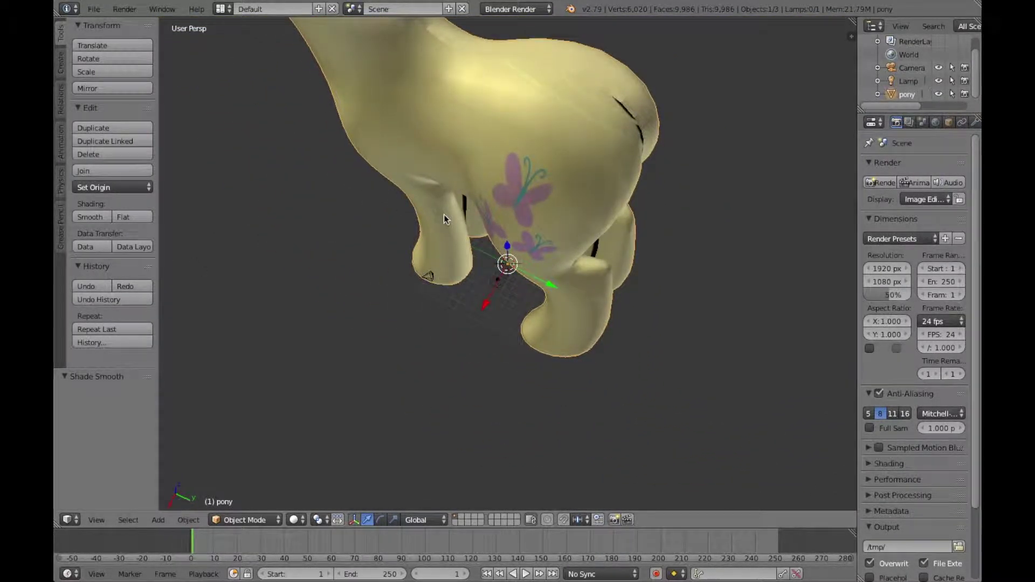
{"action": "middle_click_drag", "start_coordinate": [494, 209], "coordinate": [334, 141]}
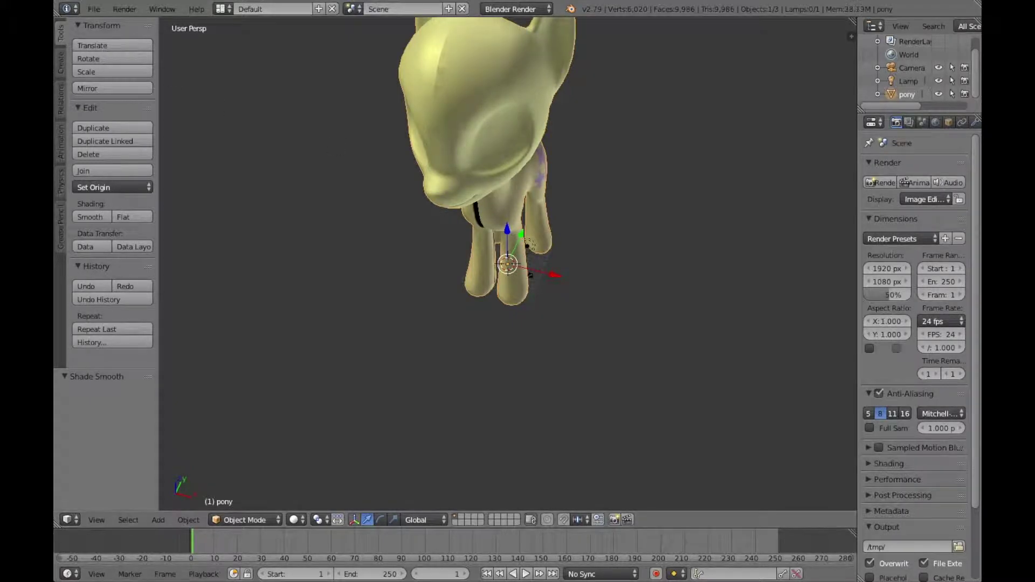
Step: Import the Wavefront file hairFront.obj from the pony 2 folder
{"action": "left_click", "coordinate": [94, 8]}
{"action": "mouse_move", "coordinate": [111, 259]}
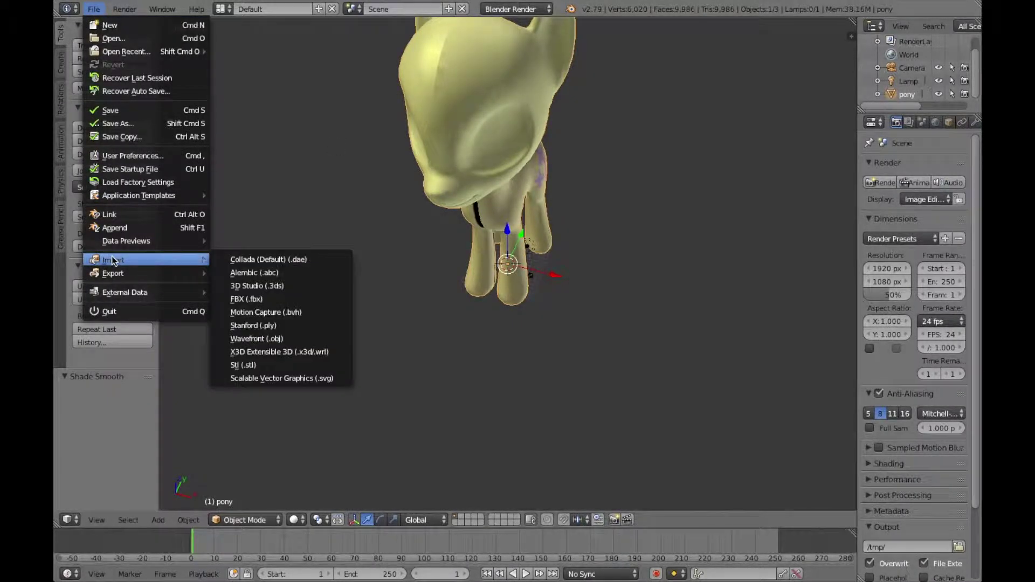
{"action": "left_click", "coordinate": [285, 338]}
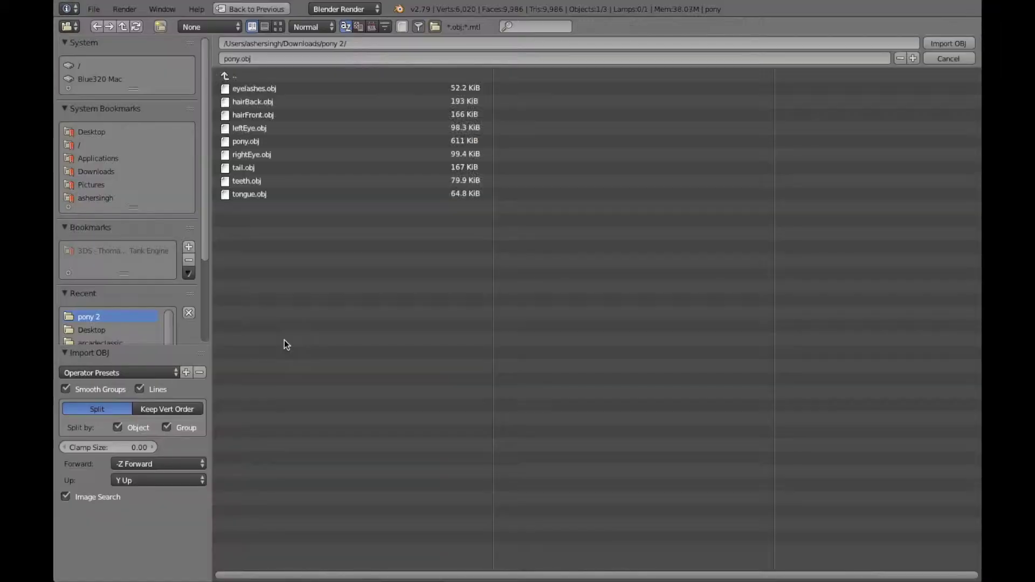
{"action": "left_click", "coordinate": [264, 128]}
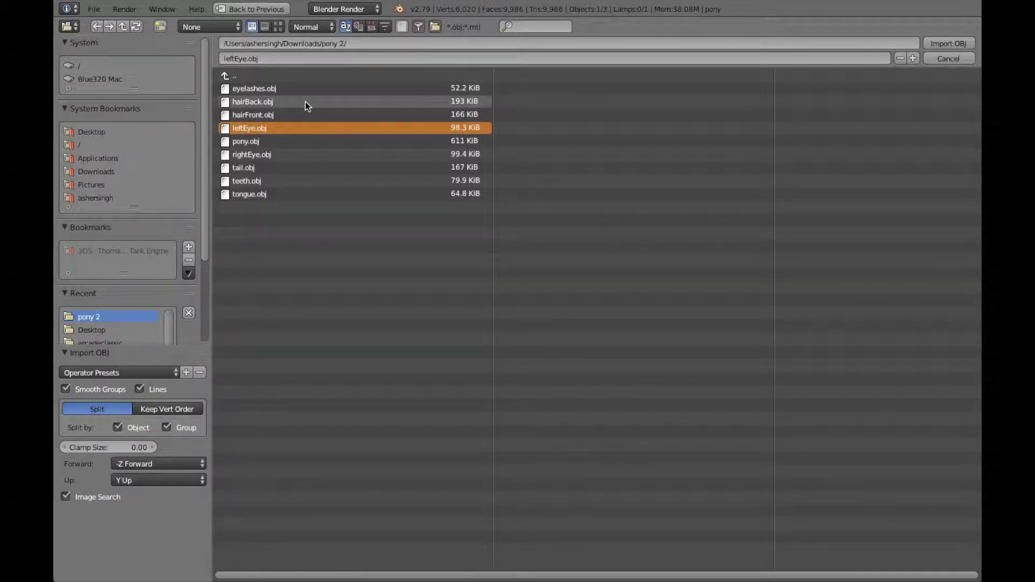
{"action": "left_click", "coordinate": [300, 114]}
{"action": "left_click", "coordinate": [940, 43]}
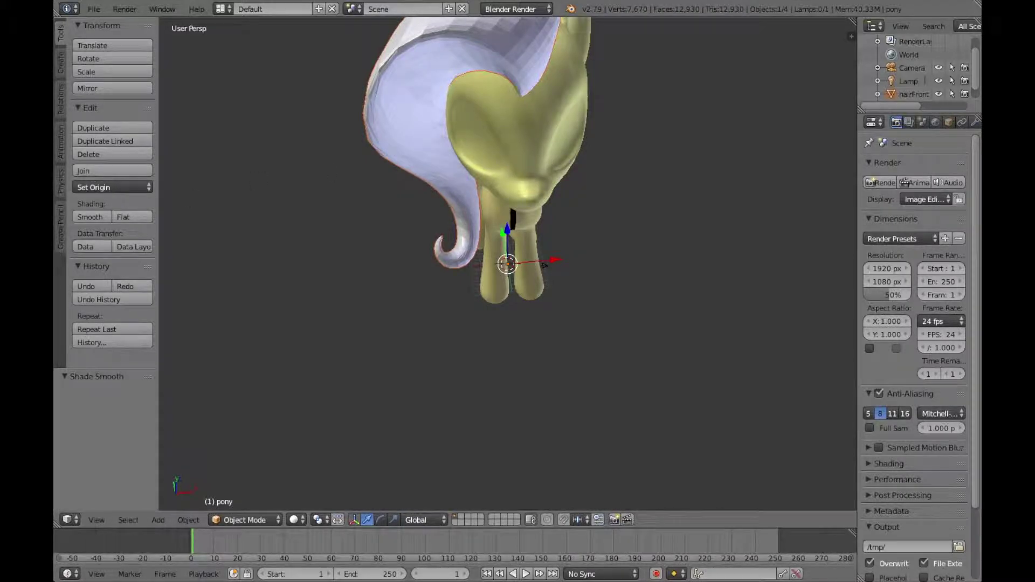
Step: Give the front hair the striped purple texture image and smooth shading, and select hairFront
{"action": "left_click_drag", "start_coordinate": [167, 337], "coordinate": [490, 125]}
{"action": "scroll", "coordinate": [399, 115], "scroll_direction": "left", "scroll_amount": 5}
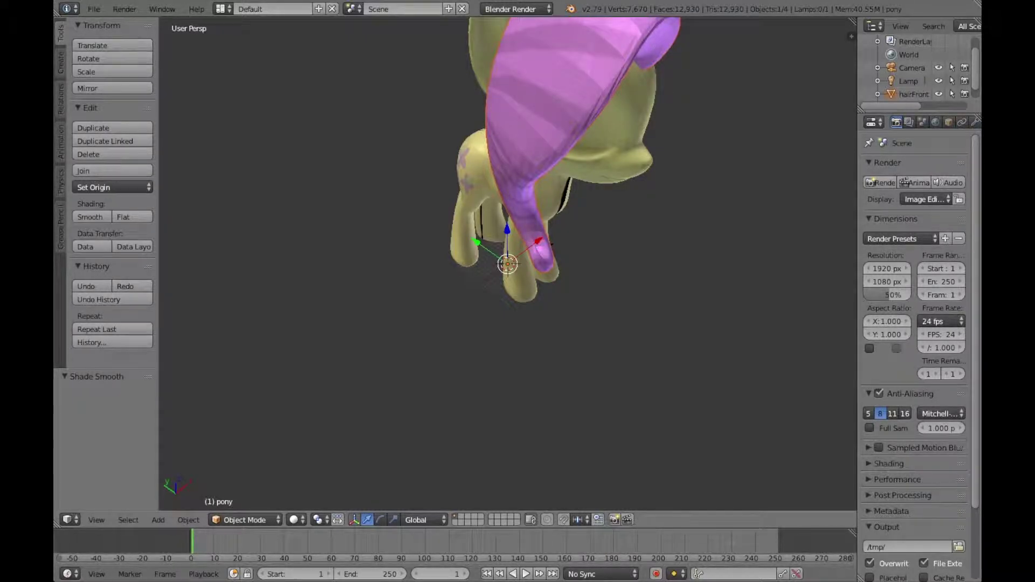
{"action": "key", "text": "KP_1"}
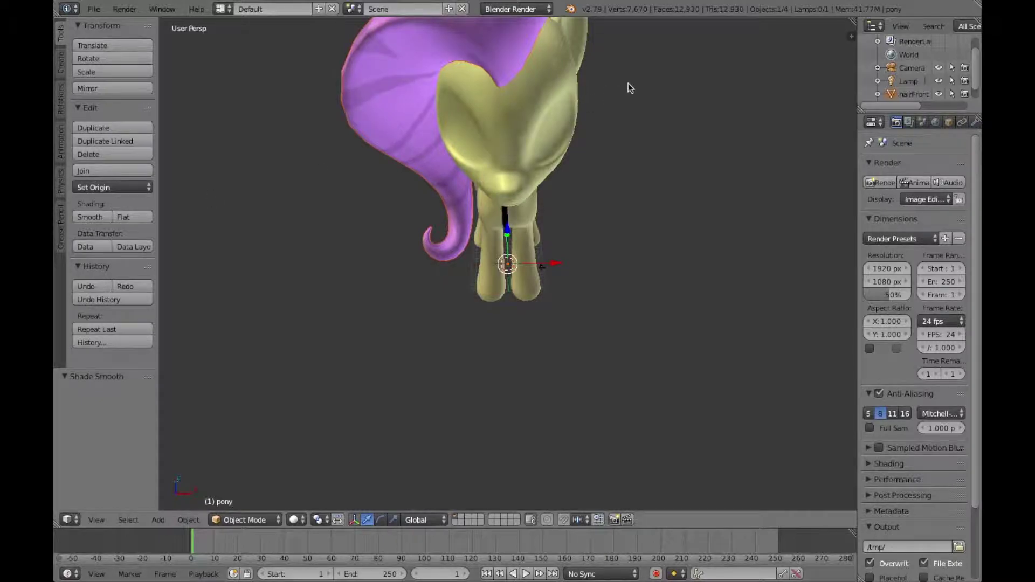
{"action": "left_click", "coordinate": [895, 95]}
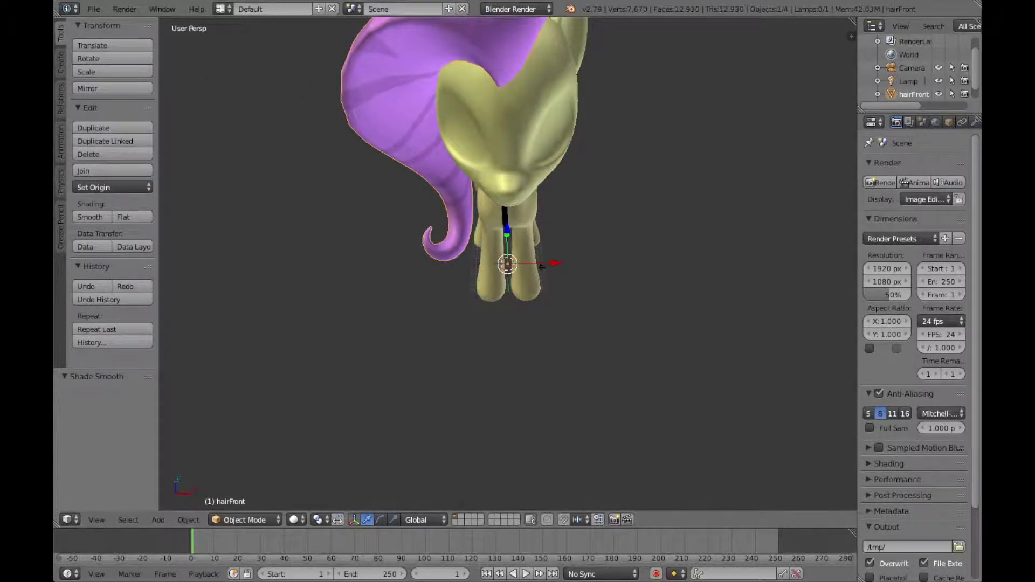
Step: Import the Wavefront file hairBack.obj from the pony 2 folder
{"action": "left_click", "coordinate": [94, 9]}
{"action": "mouse_move", "coordinate": [151, 261]}
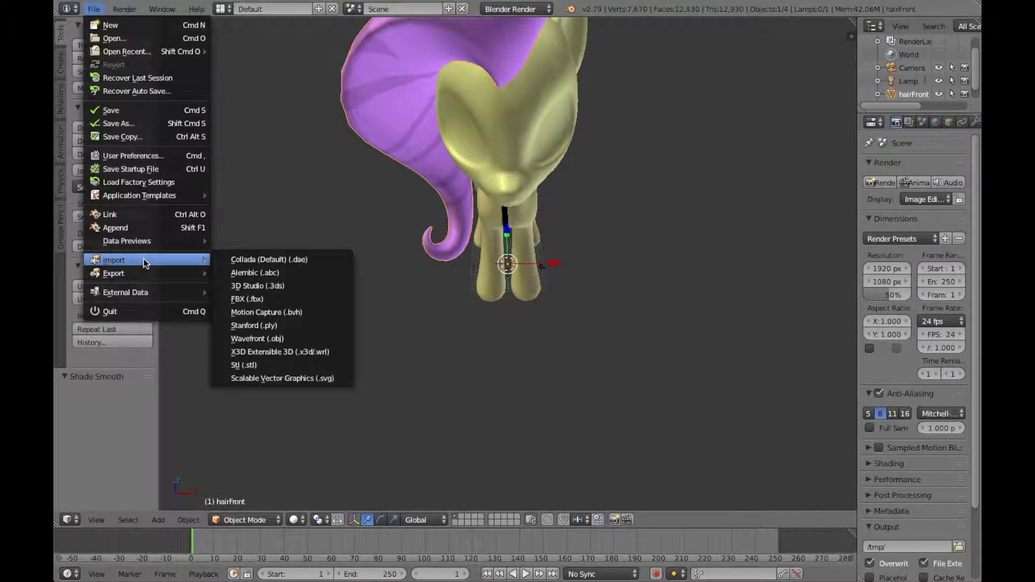
{"action": "left_click", "coordinate": [257, 341]}
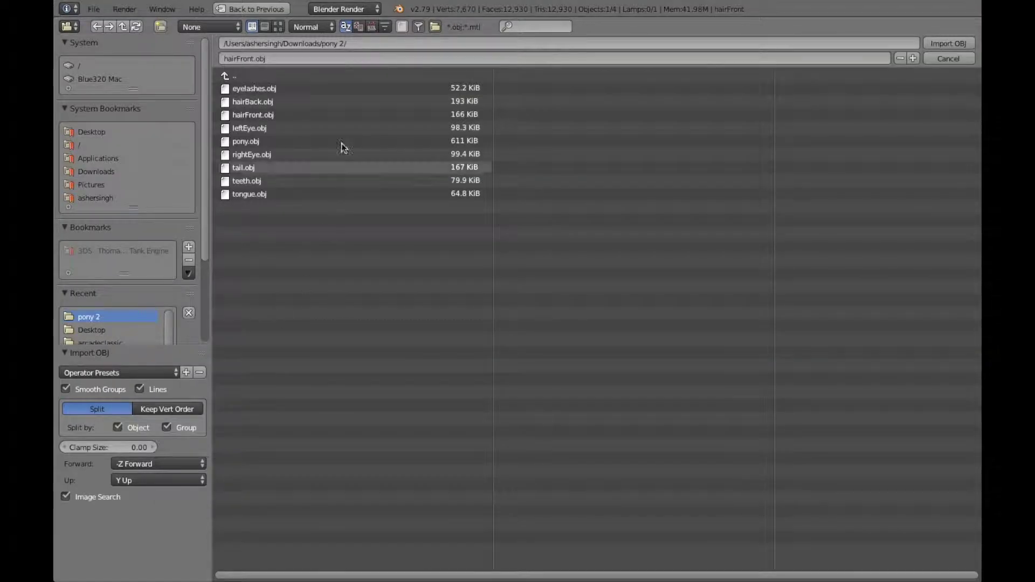
{"action": "left_click", "coordinate": [280, 156]}
{"action": "left_click", "coordinate": [279, 102]}
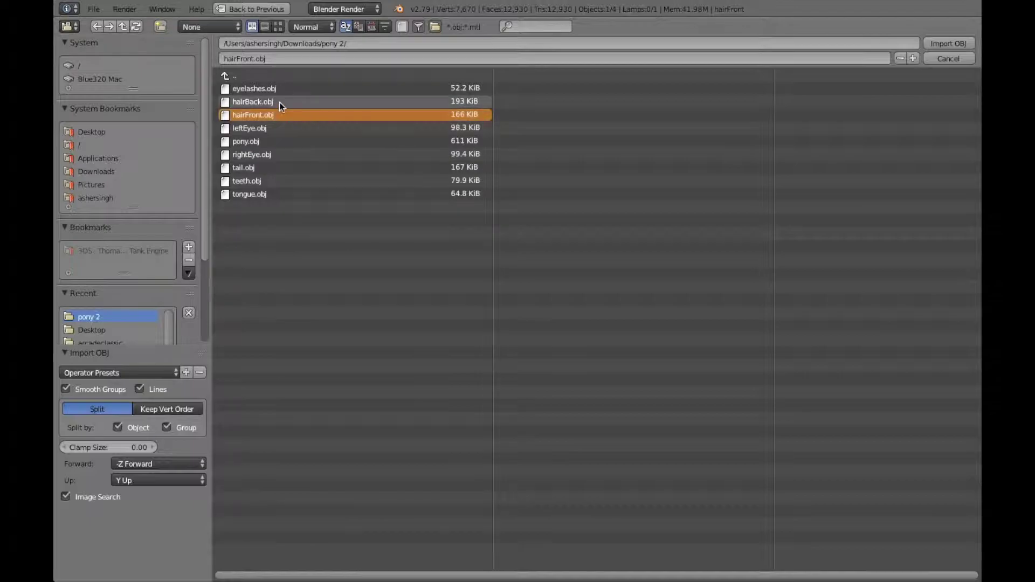
{"action": "left_click", "coordinate": [962, 41]}
Step: Shade the back hair smooth and apply the striped purple hair texture image to it
{"action": "middle_click_drag", "start_coordinate": [604, 141], "coordinate": [538, 142]}
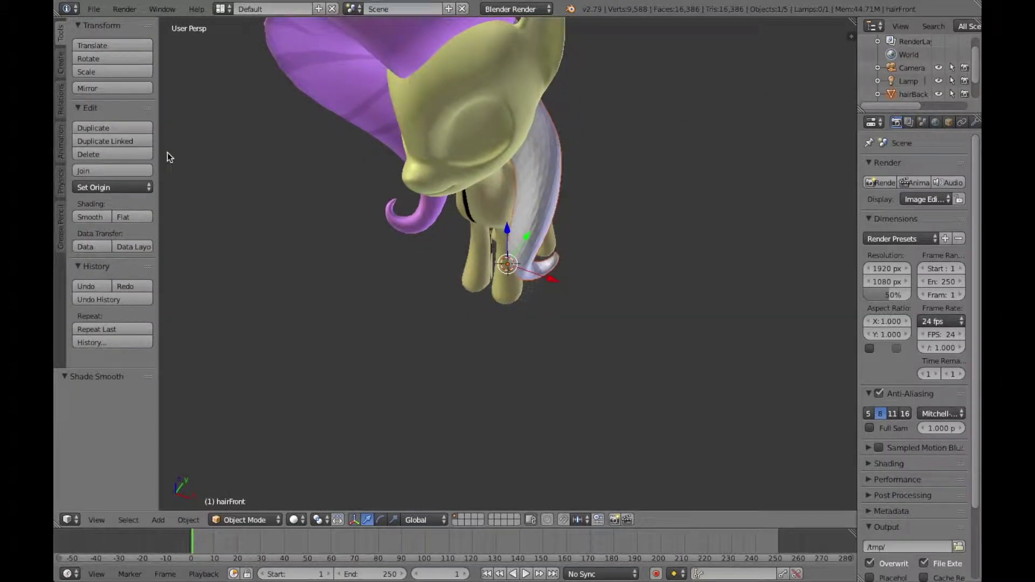
{"action": "left_click", "coordinate": [88, 216]}
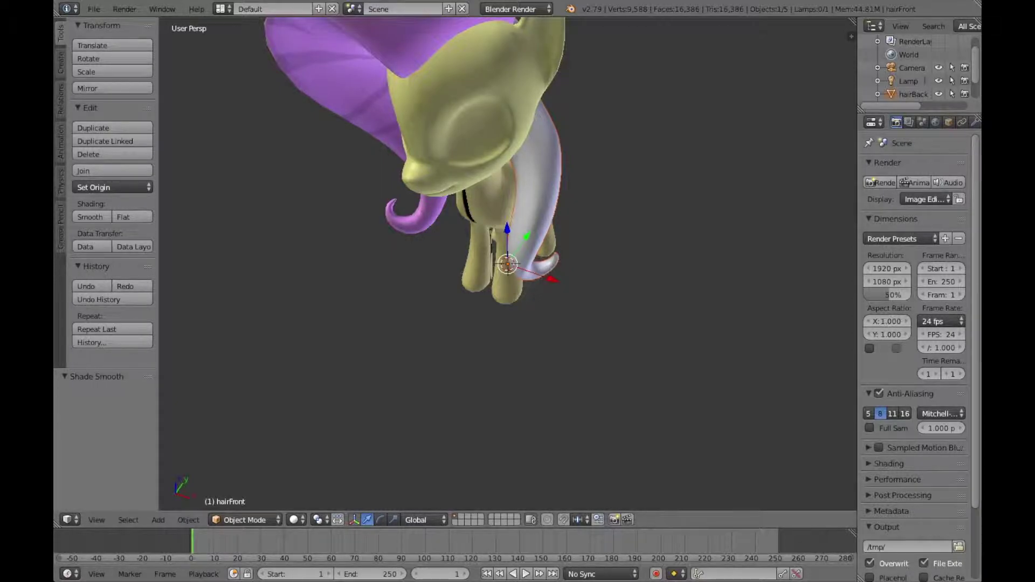
{"action": "left_click_drag", "start_coordinate": [605, 200], "coordinate": [539, 166]}
{"action": "mouse_move", "coordinate": [539, 166]}
{"action": "middle_mouse_down"}
{"action": "mouse_move", "coordinate": [553, 176]}
{"action": "mouse_move", "coordinate": [531, 178]}
{"action": "middle_mouse_up"}
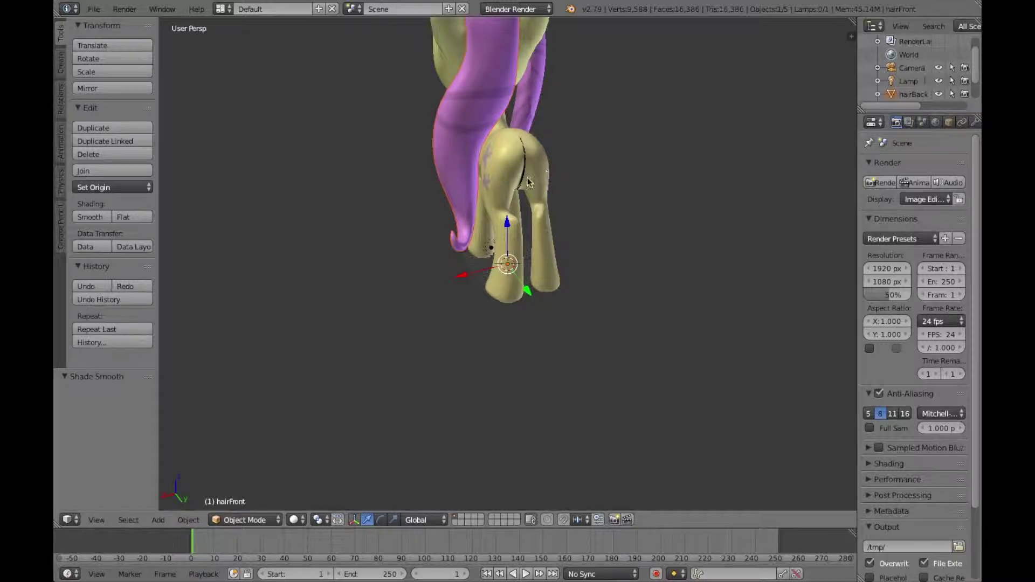
Step: Import the Wavefront file tail.obj from the pony 2 folder
{"action": "left_click", "coordinate": [94, 12]}
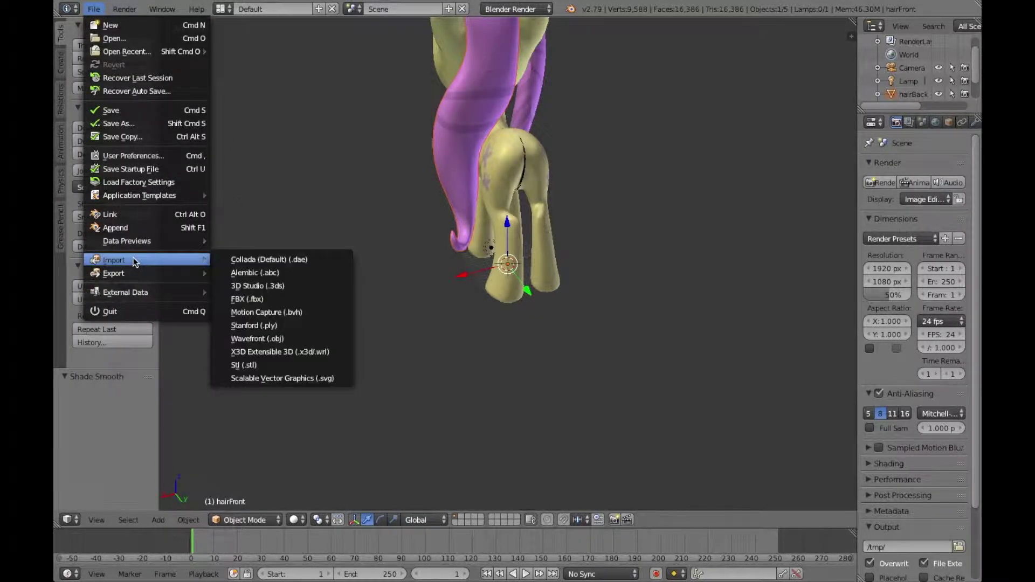
{"action": "left_click", "coordinate": [294, 340]}
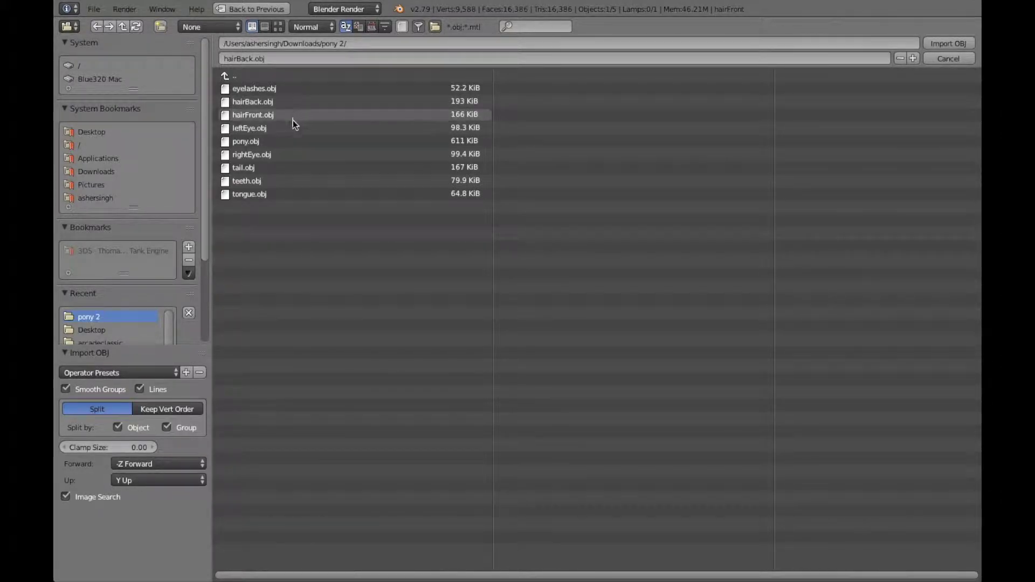
{"action": "left_click", "coordinate": [287, 167]}
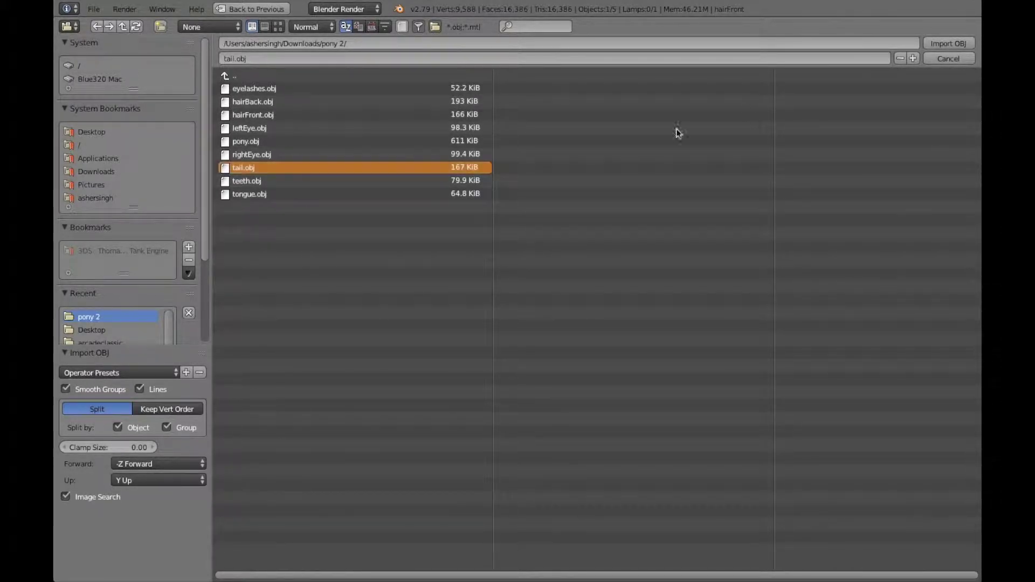
{"action": "left_click", "coordinate": [953, 46]}
{"action": "scroll", "coordinate": [604, 259], "scroll_direction": "down", "scroll_amount": 2}
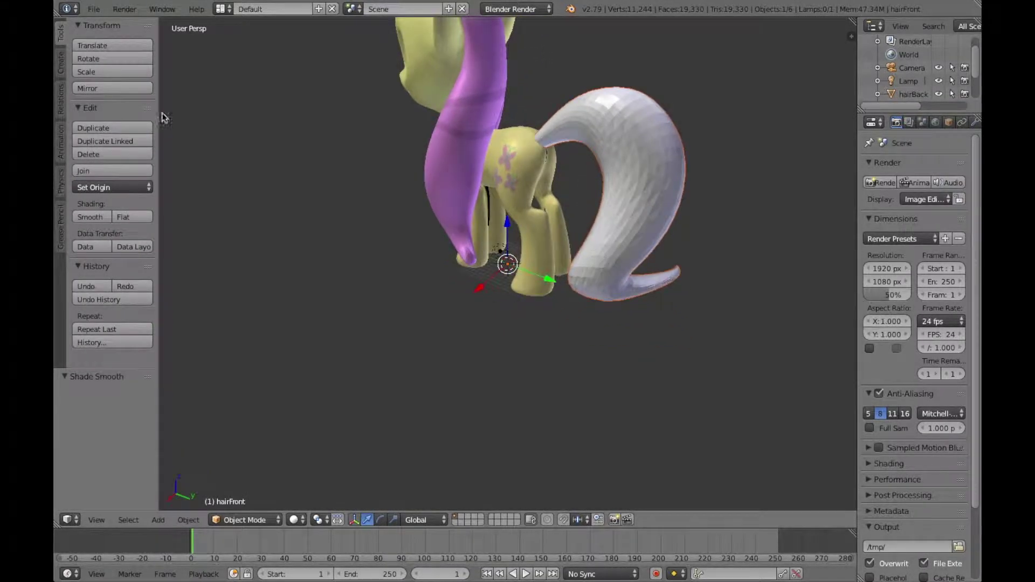
Step: Shade the tail smooth and apply the striped purple hair texture image to it
{"action": "left_click", "coordinate": [83, 215]}
{"action": "left_click", "coordinate": [84, 216]}
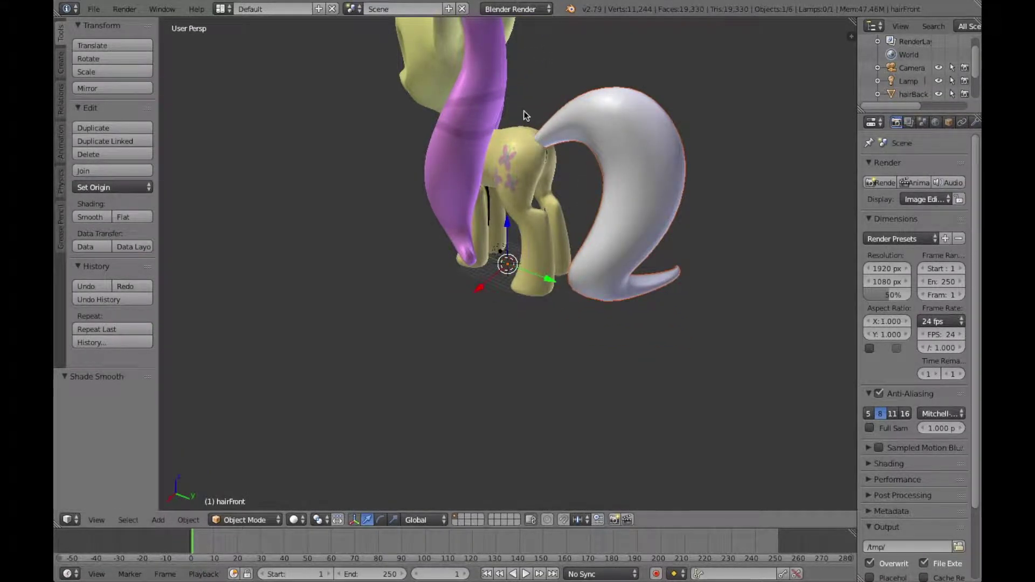
{"action": "scroll", "coordinate": [949, 92], "scroll_direction": "down", "scroll_amount": 3}
{"action": "left_click", "coordinate": [913, 69]}
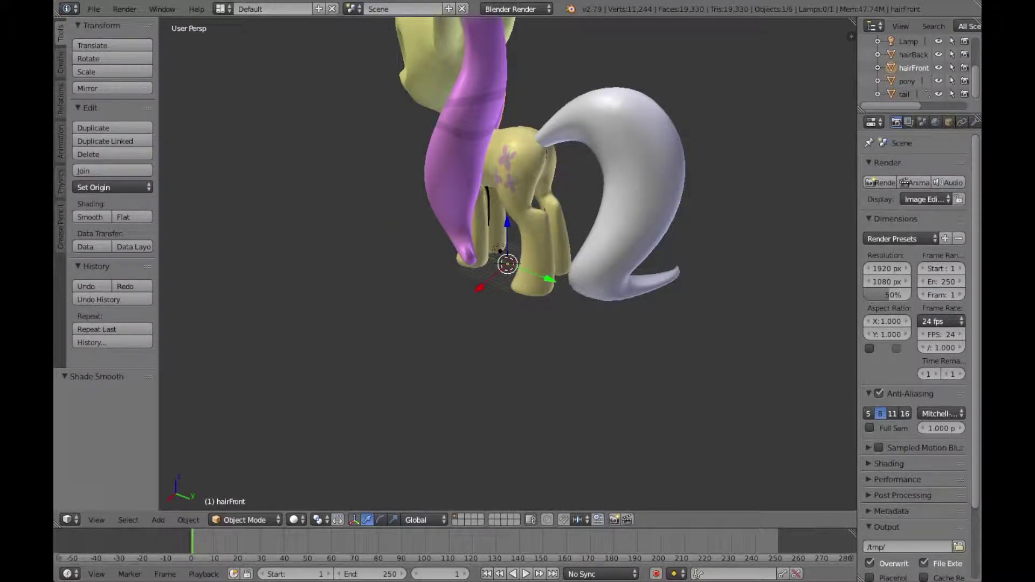
{"action": "left_click_drag", "start_coordinate": [54, 237], "coordinate": [623, 237]}
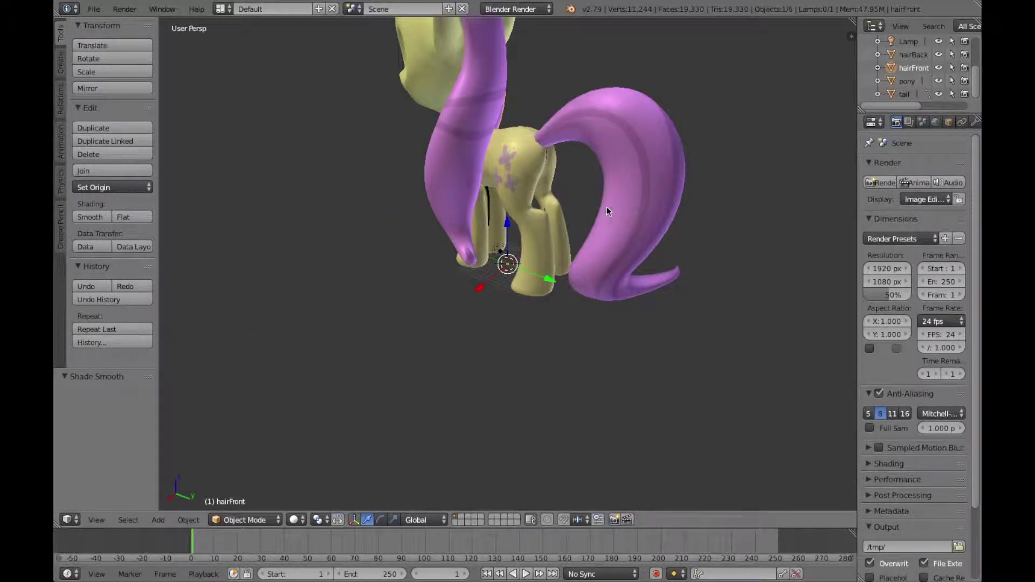
Step: Import the Wavefront file leftEye.obj from the pony 2 folder
{"action": "middle_click_drag", "start_coordinate": [606, 206], "coordinate": [581, 206]}
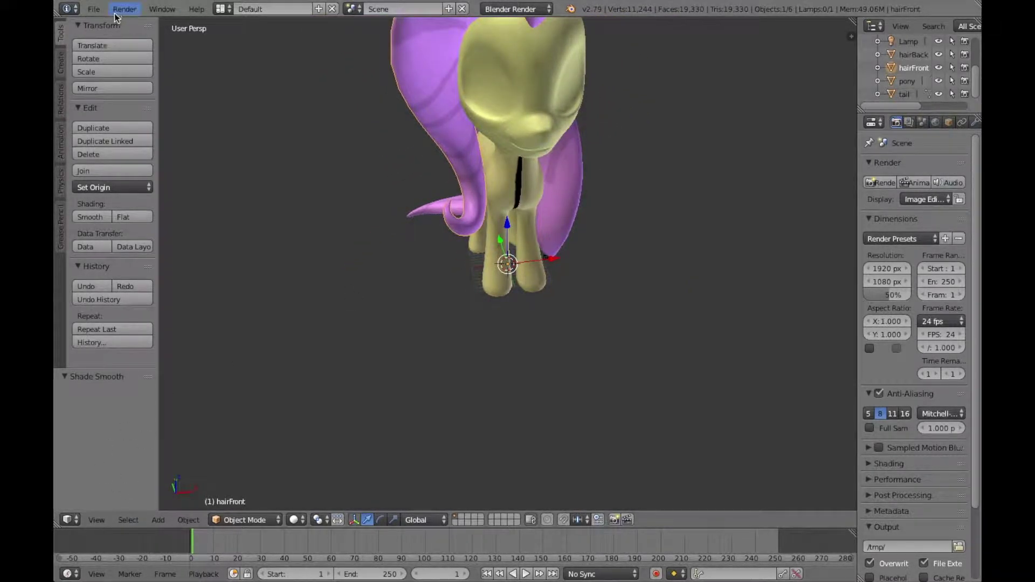
{"action": "left_click", "coordinate": [94, 9]}
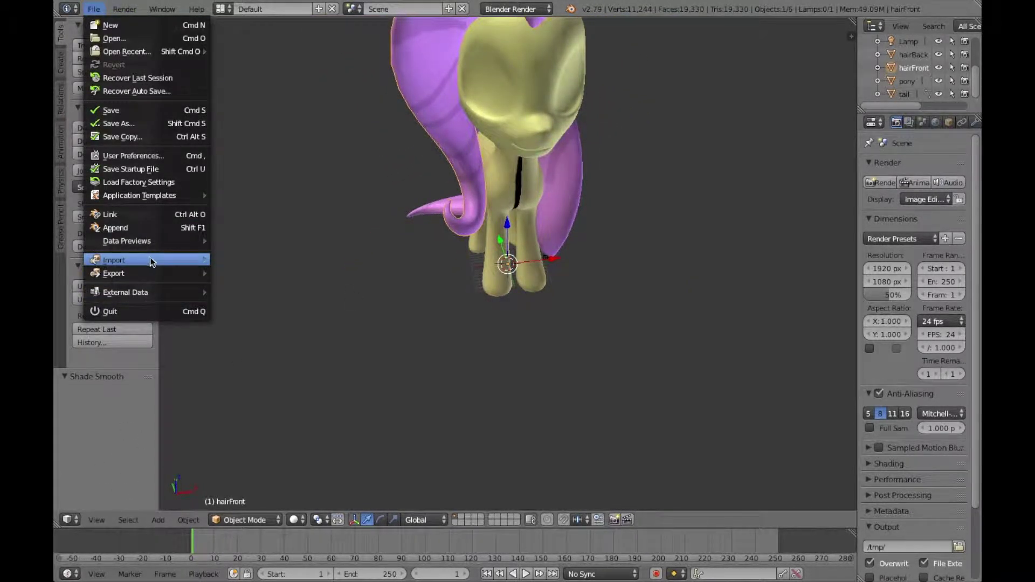
{"action": "mouse_move", "coordinate": [152, 259]}
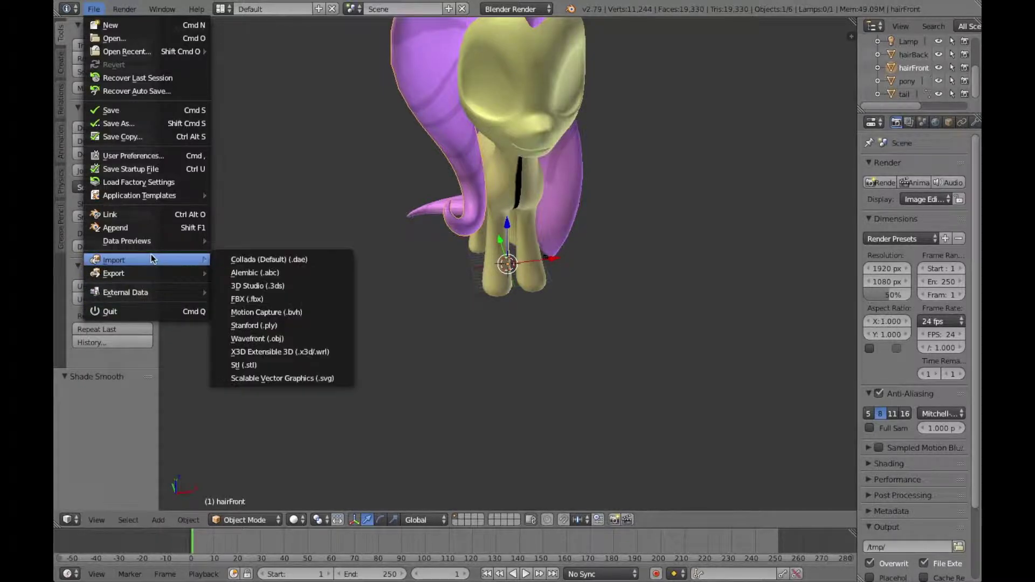
{"action": "left_click", "coordinate": [289, 340]}
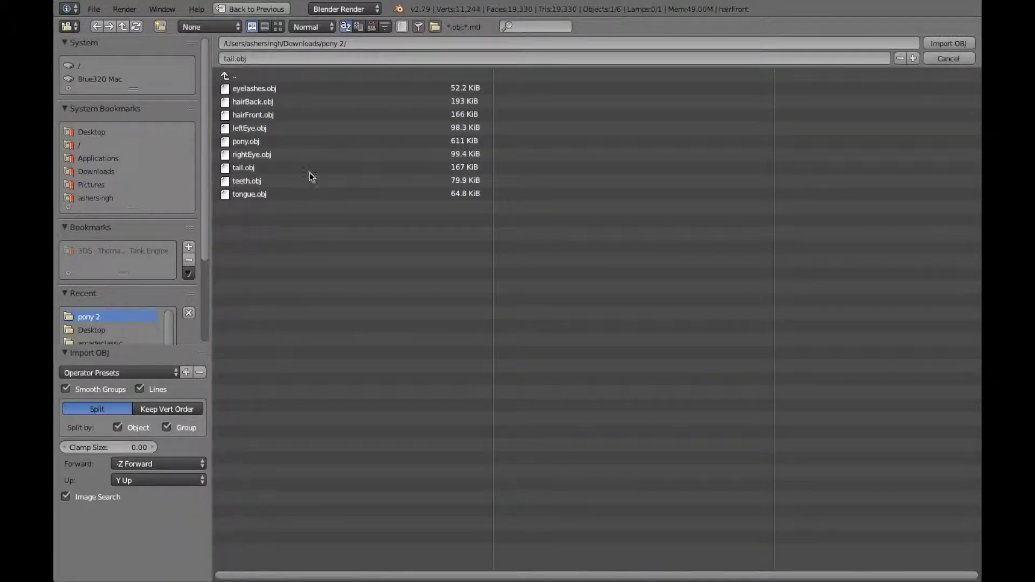
{"action": "left_click", "coordinate": [262, 129]}
{"action": "left_click", "coordinate": [949, 43]}
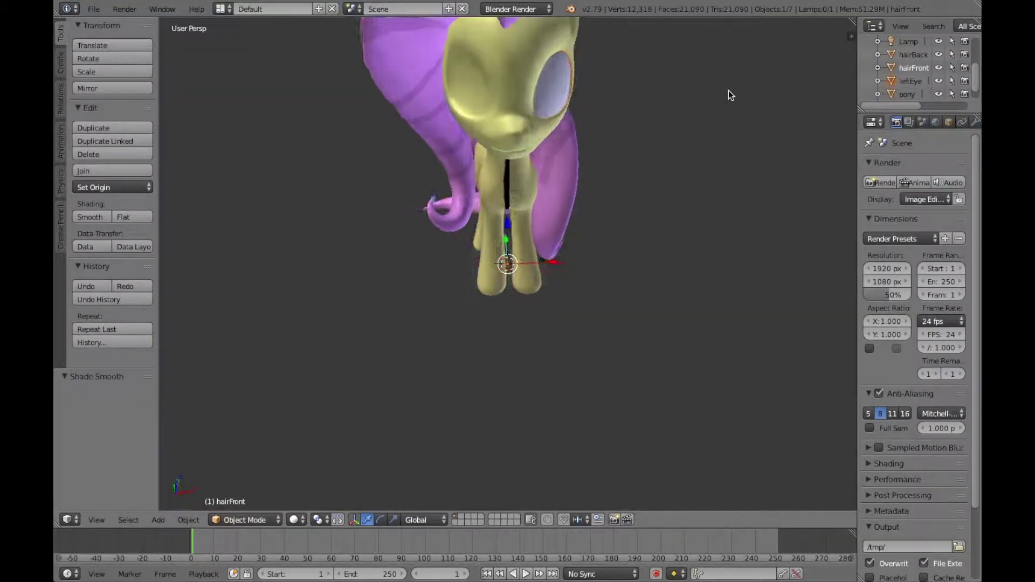
Step: Shade the left eye smooth and make leftEye the active object
{"action": "left_click", "coordinate": [93, 217]}
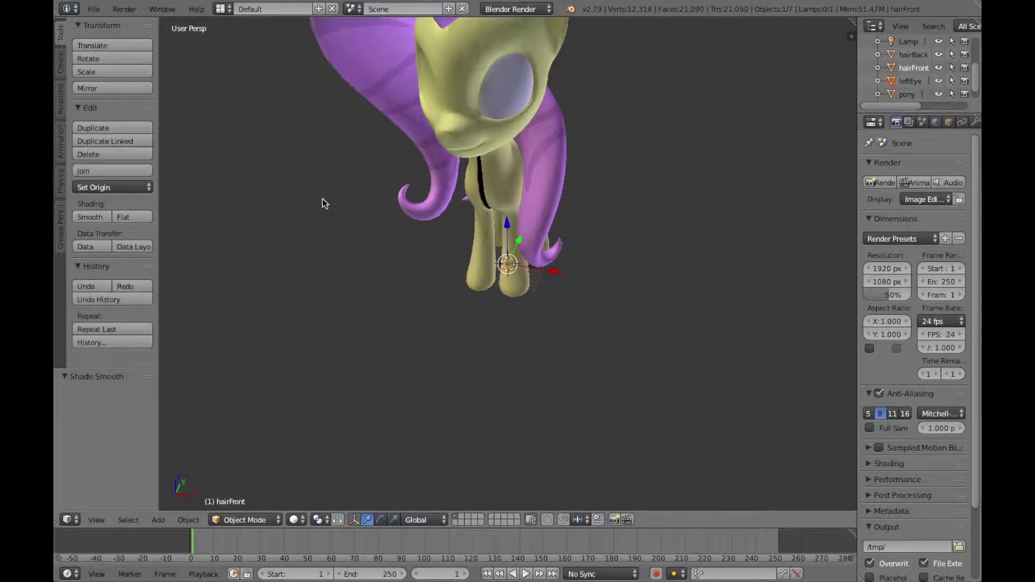
{"action": "middle_click_drag", "start_coordinate": [323, 198], "coordinate": [304, 223]}
{"action": "scroll", "coordinate": [323, 200], "scroll_direction": "up", "scroll_amount": 10}
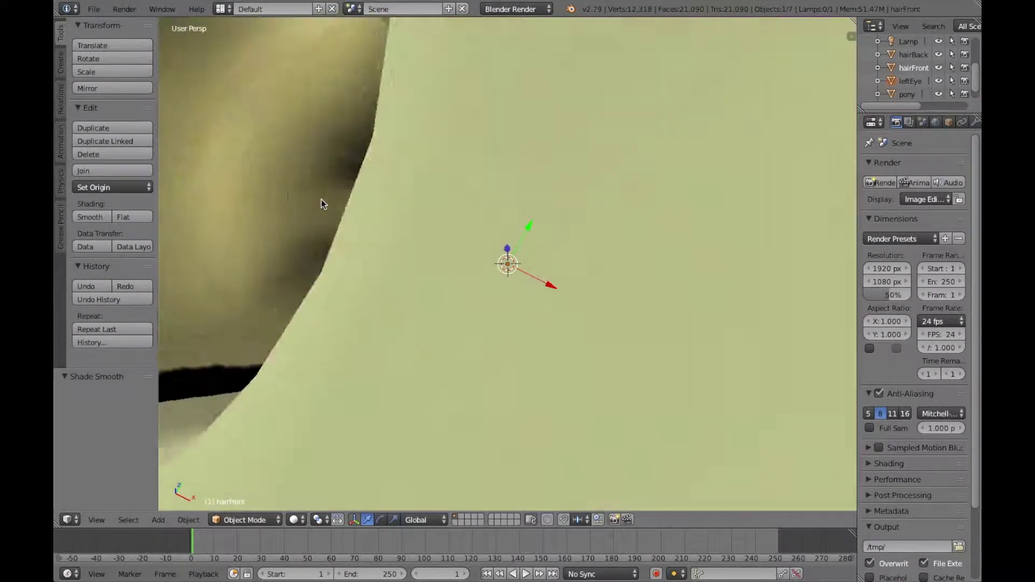
{"action": "scroll", "coordinate": [321, 200], "scroll_direction": "up", "scroll_amount": 5}
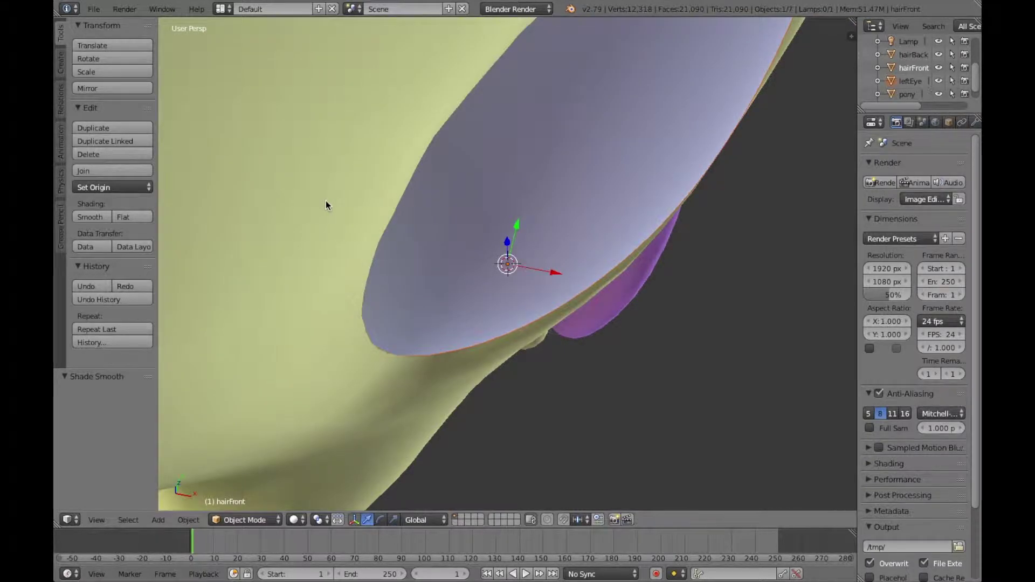
{"action": "scroll", "coordinate": [326, 200], "scroll_direction": "up", "scroll_amount": 2}
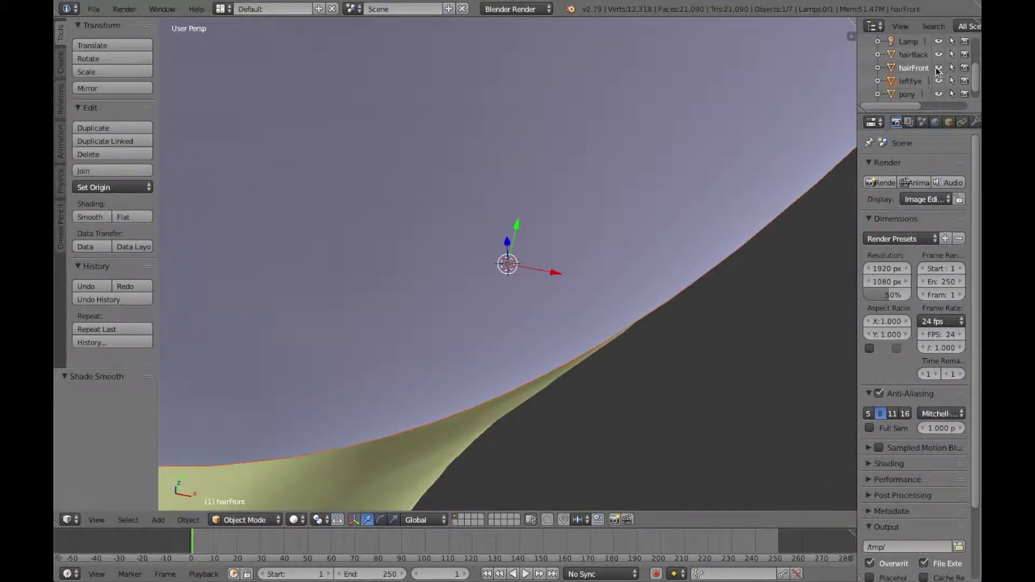
{"action": "double_click", "coordinate": [910, 81]}
{"action": "key", "text": "Return"}
{"action": "left_click", "coordinate": [901, 82]}
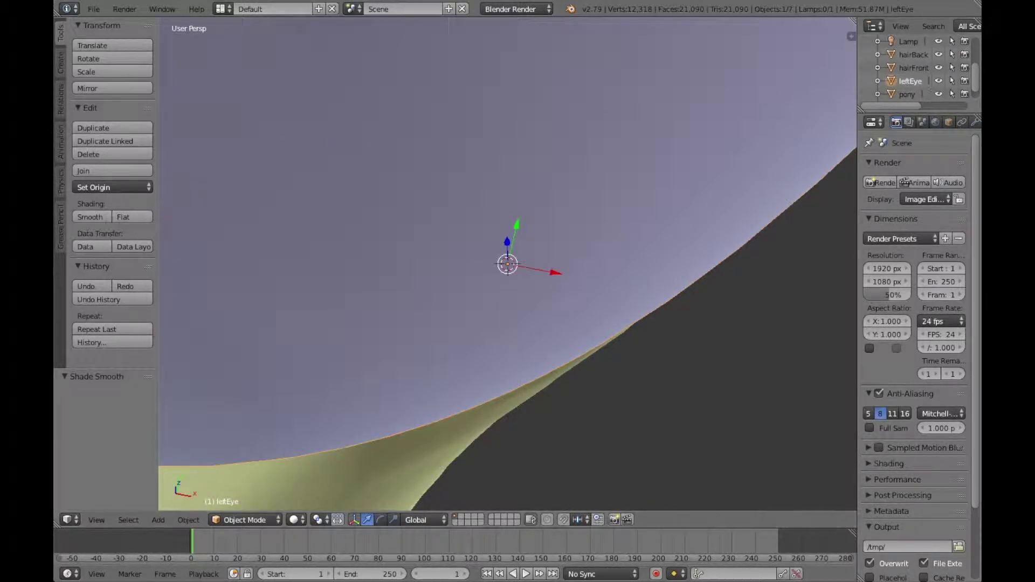
Step: Try to apply the teal eye texture image to the left eye inside the head
{"action": "left_click_drag", "start_coordinate": [343, 295], "coordinate": [461, 251]}
{"action": "scroll", "coordinate": [774, 500], "scroll_direction": "down", "scroll_amount": 5}
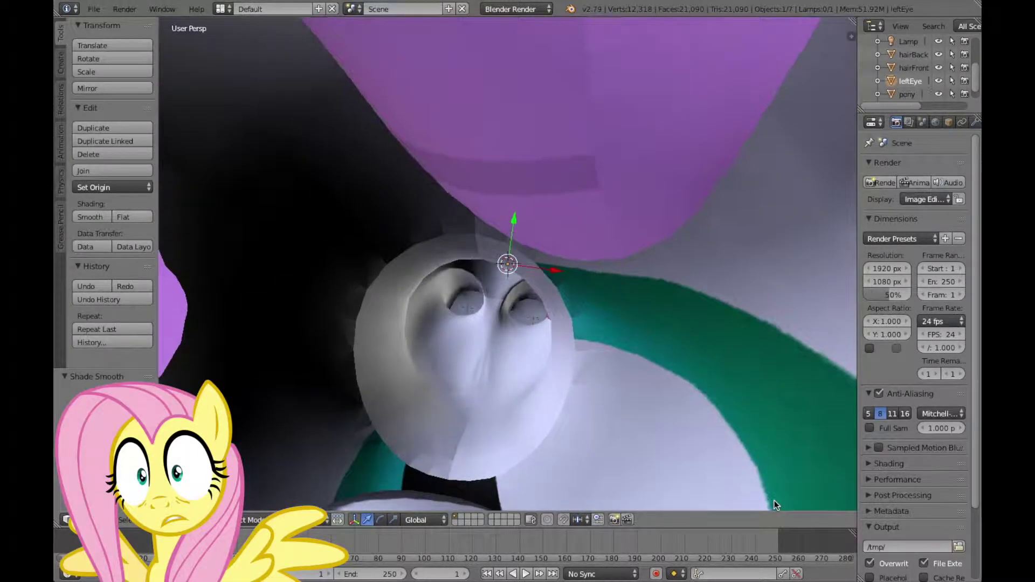
{"action": "scroll", "coordinate": [775, 500], "scroll_direction": "up", "scroll_amount": 8}
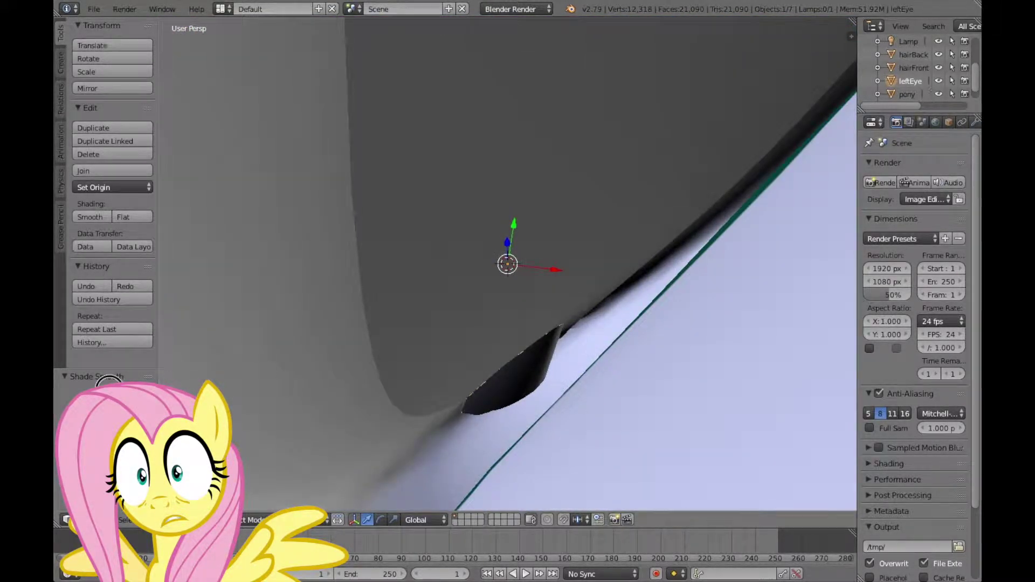
{"action": "scroll", "coordinate": [401, 305], "scroll_direction": "down", "scroll_amount": 6}
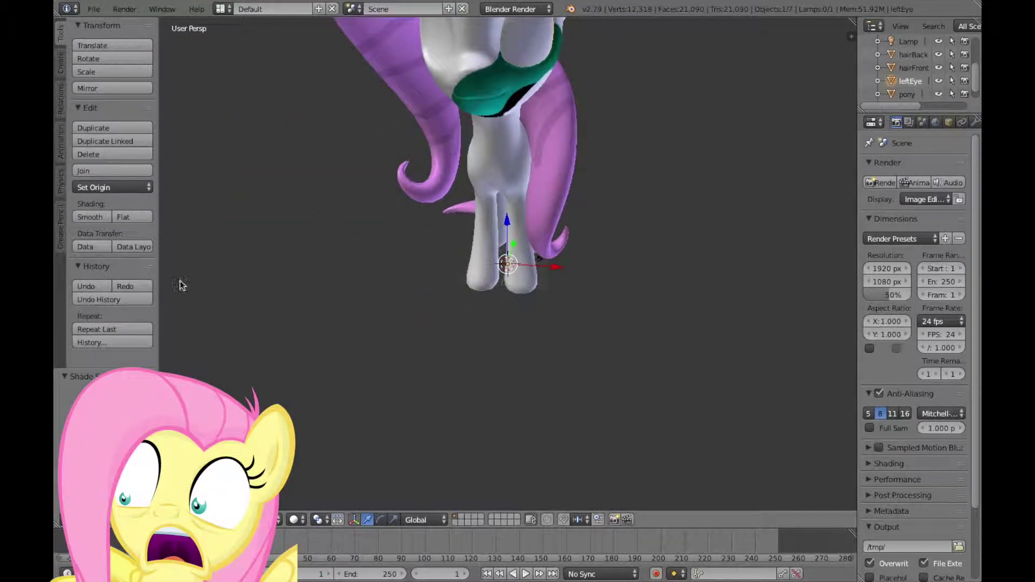
{"action": "left_click", "coordinate": [95, 286]}
Step: Move leftEye about 3.6 units outward along X and undo the eye texture applied to the pony's body
{"action": "middle_click_drag", "start_coordinate": [355, 166], "coordinate": [769, 50]}
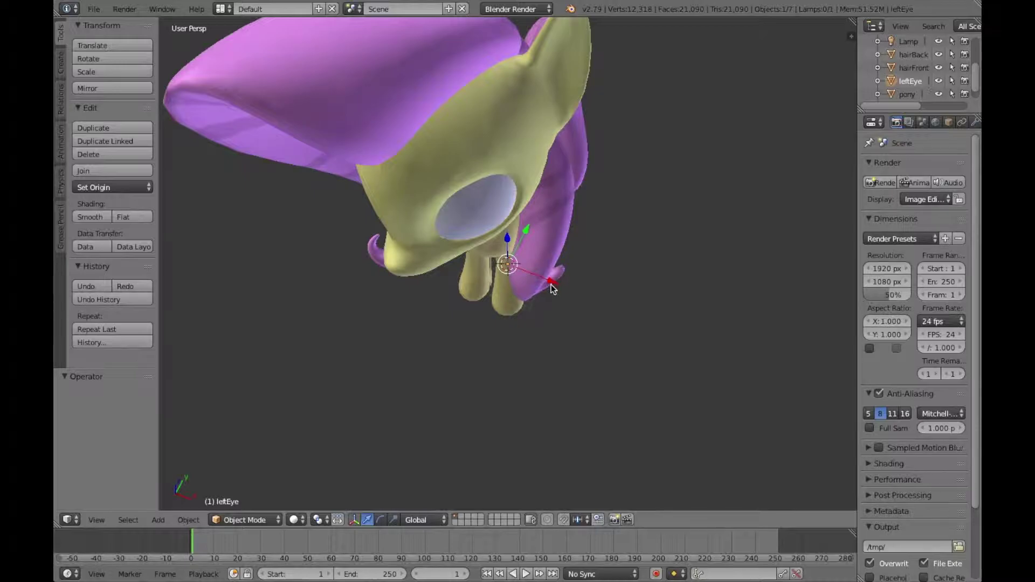
{"action": "left_click_drag", "start_coordinate": [553, 288], "coordinate": [570, 283]}
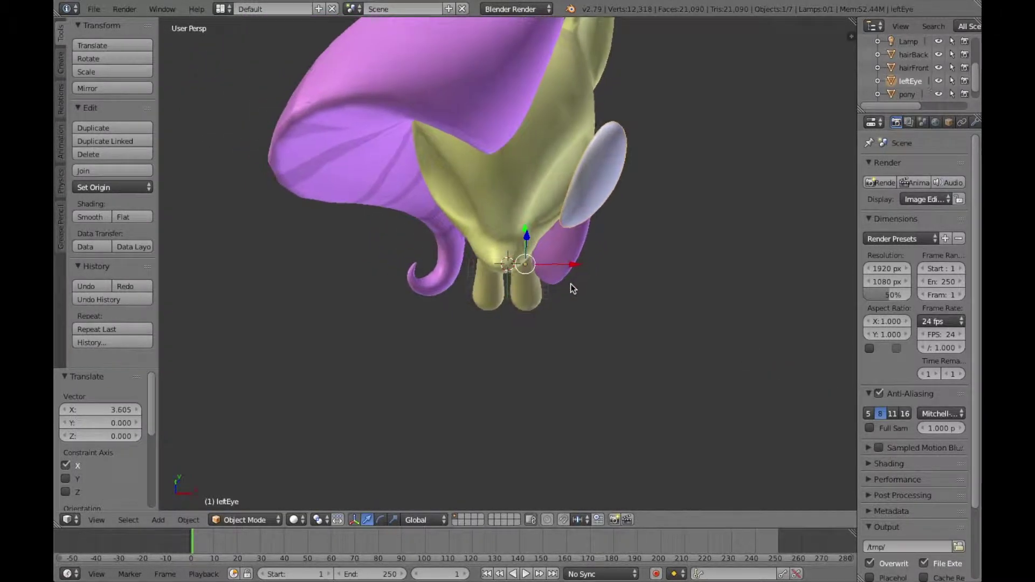
{"action": "middle_click_drag", "start_coordinate": [571, 284], "coordinate": [548, 264]}
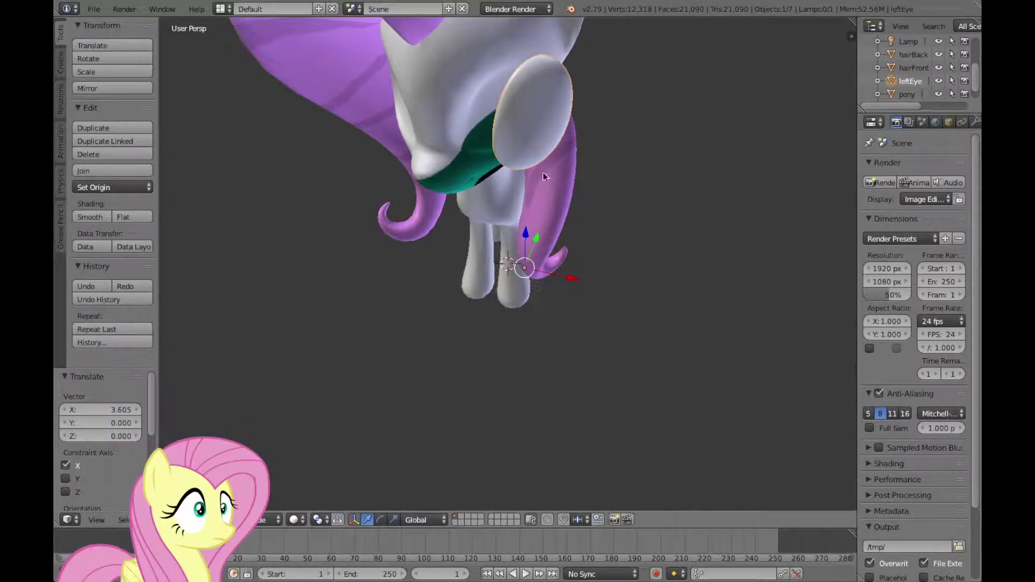
{"action": "left_click", "coordinate": [95, 285]}
Step: Move leftEye about 5.64 units farther outward along X and apply the teal eye texture image to it
{"action": "scroll", "coordinate": [384, 199], "scroll_direction": "down", "scroll_amount": 8}
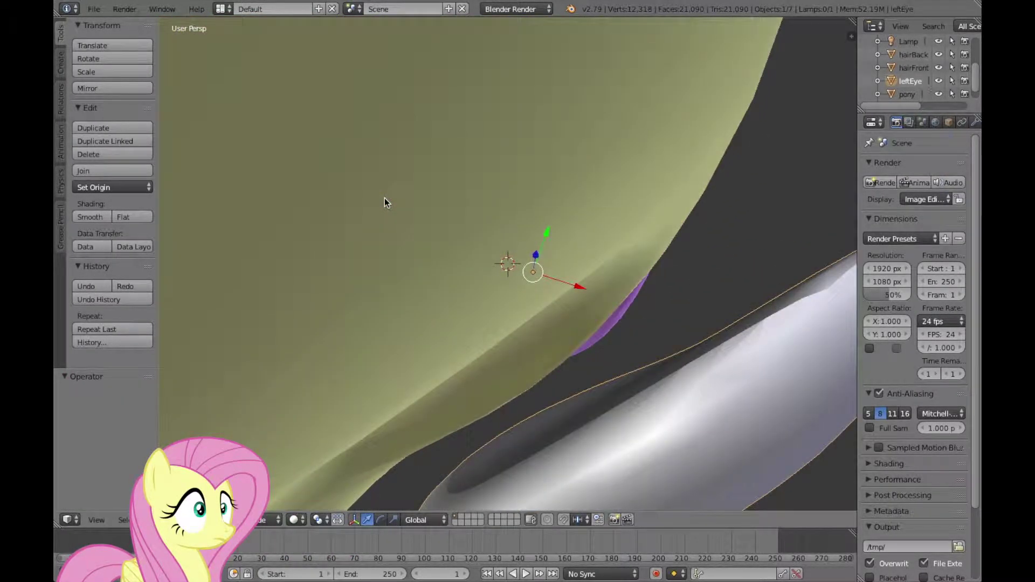
{"action": "middle_click_drag", "start_coordinate": [384, 199], "coordinate": [386, 199]}
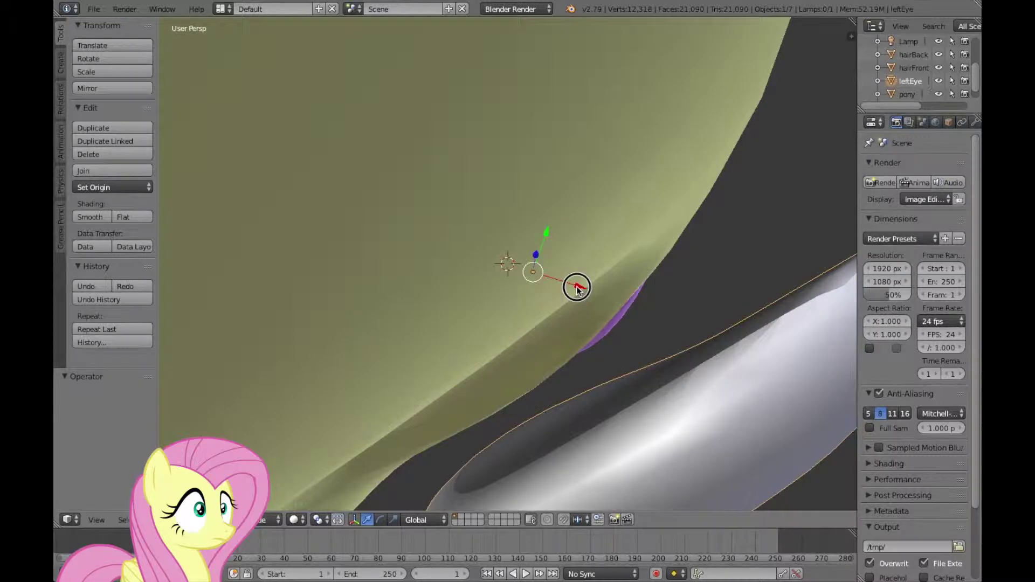
{"action": "left_click_drag", "start_coordinate": [577, 289], "coordinate": [619, 296]}
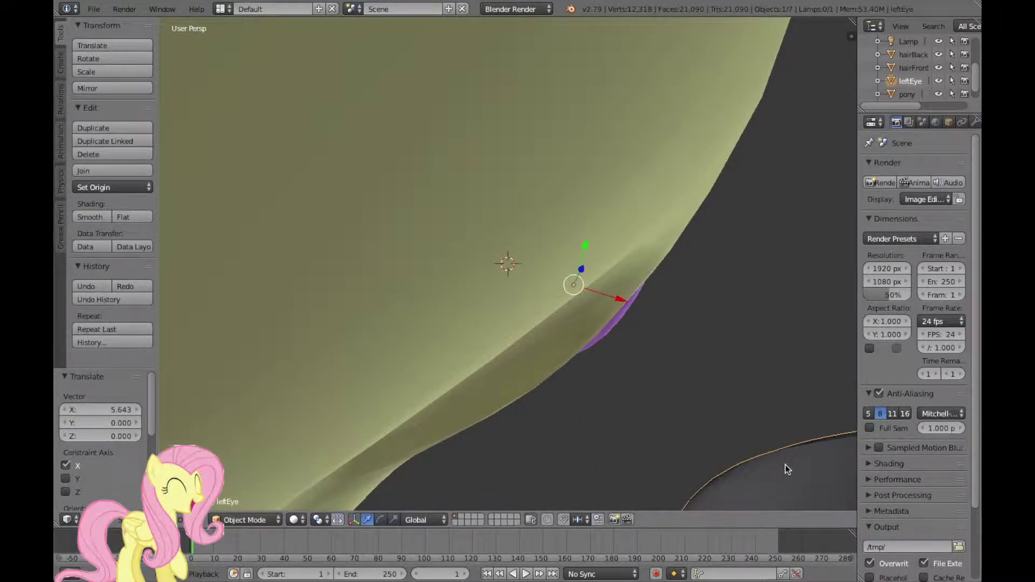
{"action": "middle_click_drag", "start_coordinate": [785, 464], "coordinate": [784, 474]}
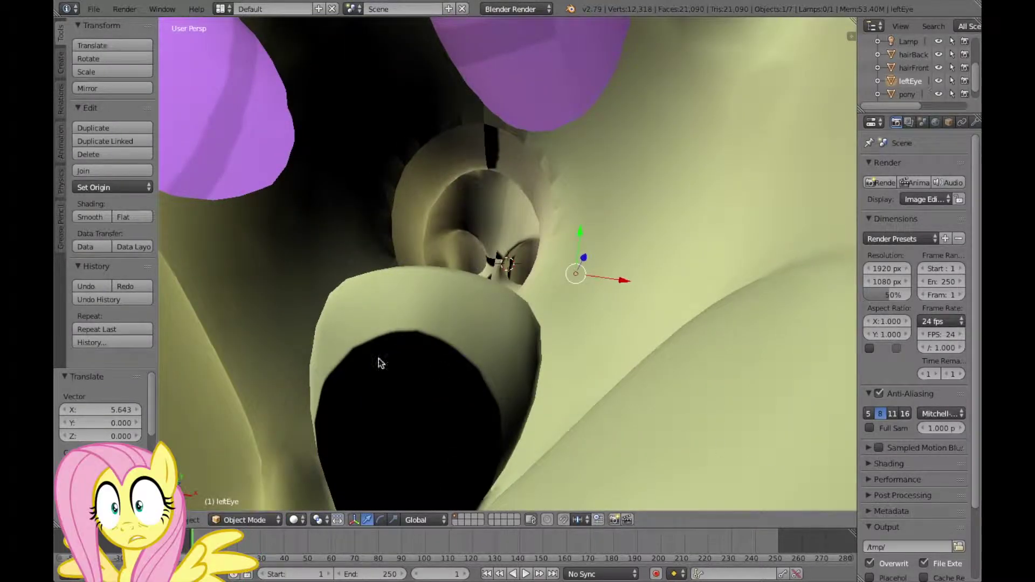
{"action": "scroll", "coordinate": [507, 277], "scroll_direction": "down", "scroll_amount": 6}
{"action": "scroll", "coordinate": [507, 277], "scroll_direction": "up", "scroll_amount": 3}
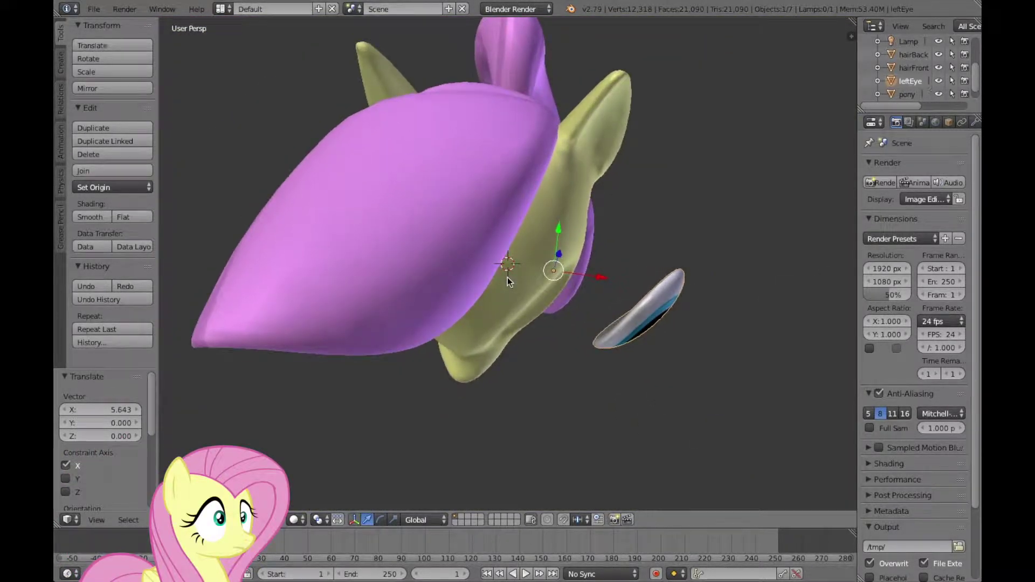
Step: Move the textured left eye back along X into its socket, finishing with an adjustment of -0.475 units
{"action": "middle_click_drag", "start_coordinate": [507, 277], "coordinate": [671, 328]}
{"action": "left_click_drag", "start_coordinate": [611, 253], "coordinate": [555, 292]}
{"action": "middle_click_drag", "start_coordinate": [554, 292], "coordinate": [541, 250]}
{"action": "left_click_drag", "start_coordinate": [554, 275], "coordinate": [555, 279]}
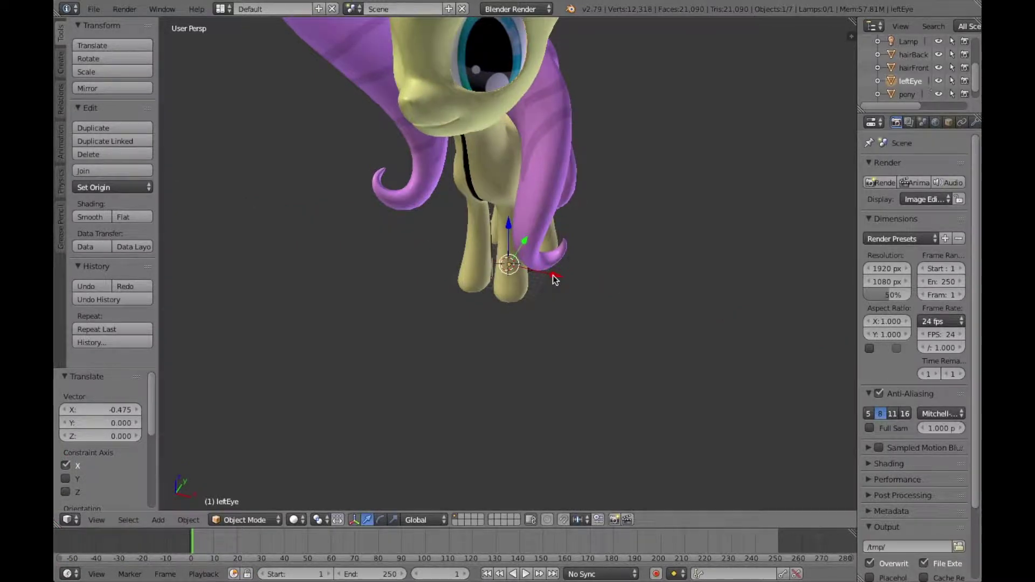
{"action": "middle_click_drag", "start_coordinate": [555, 279], "coordinate": [553, 275]}
Step: Import the Wavefront file rightEye.obj from the pony 2 folder
{"action": "left_click", "coordinate": [94, 9]}
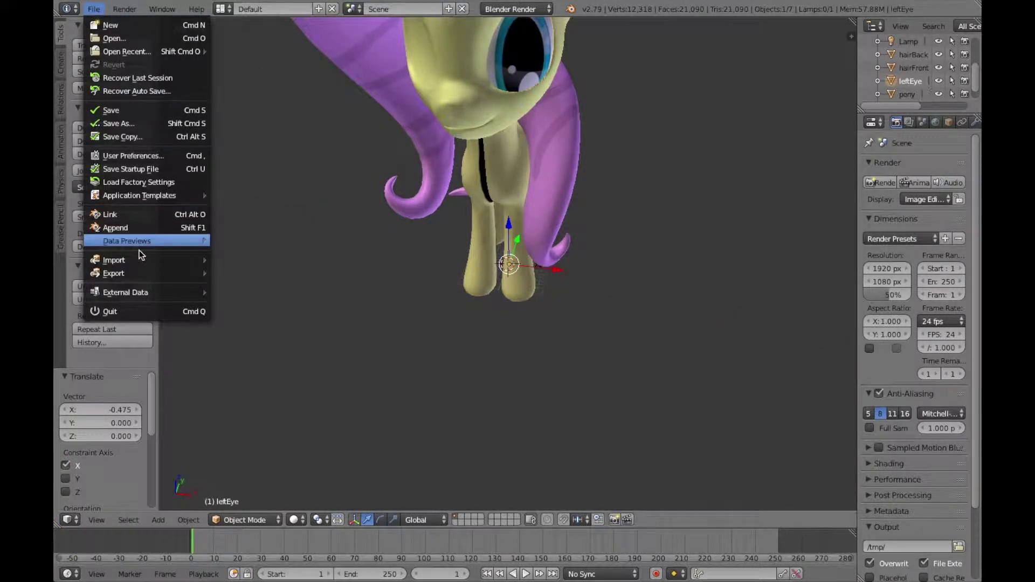
{"action": "mouse_move", "coordinate": [141, 260]}
{"action": "left_click", "coordinate": [270, 339]}
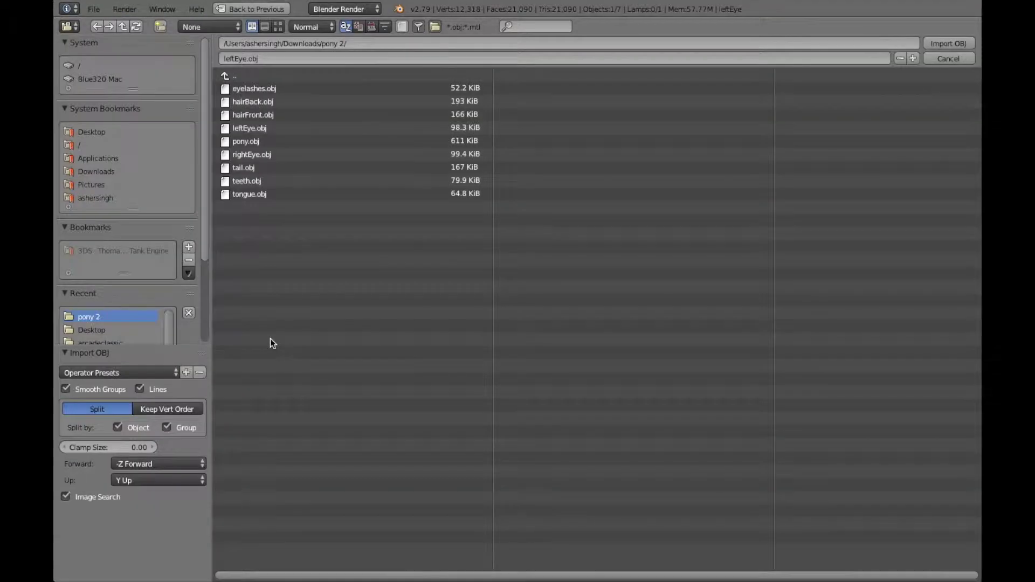
{"action": "left_click", "coordinate": [272, 154]}
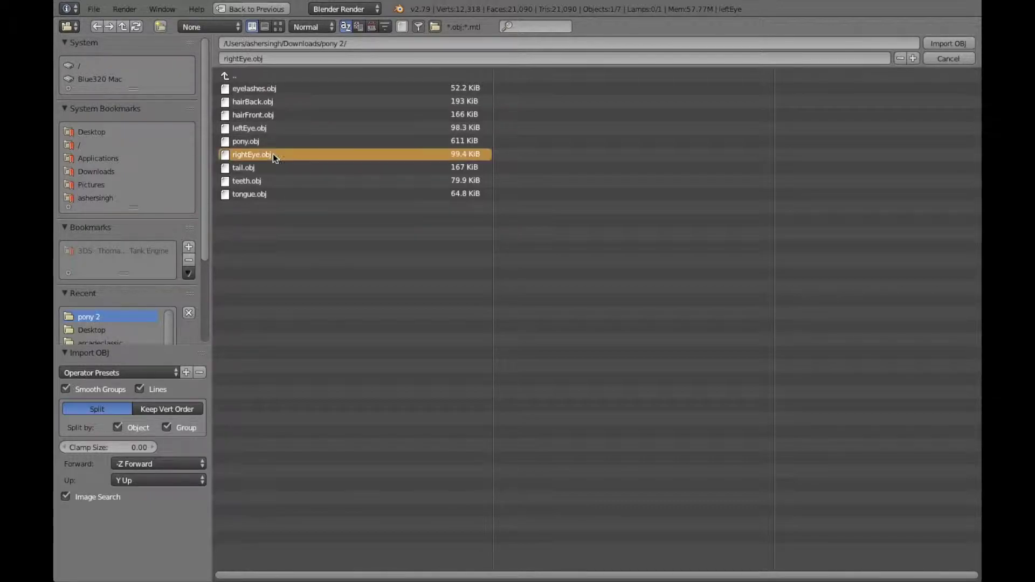
{"action": "left_click", "coordinate": [943, 43]}
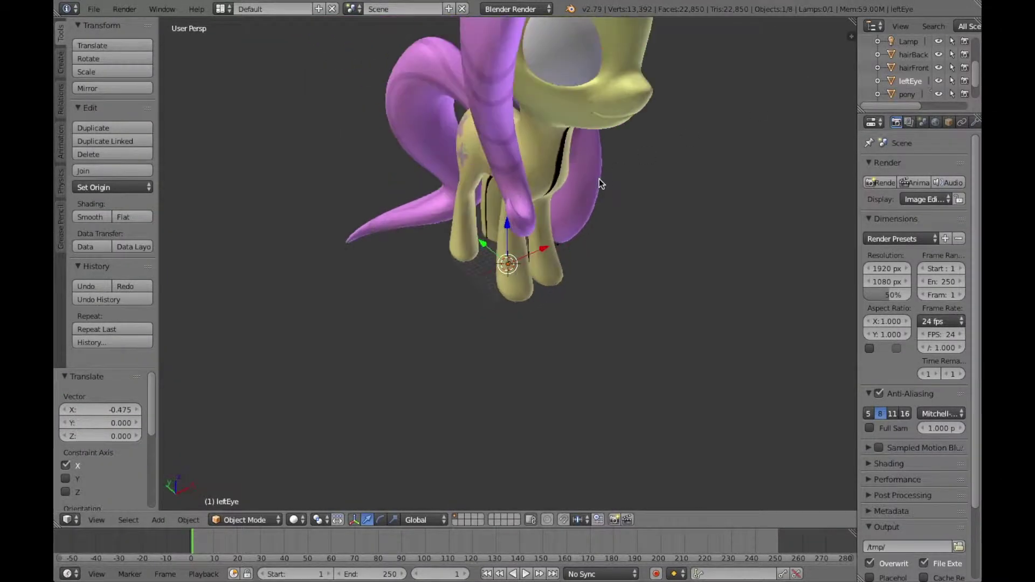
Step: Shade the right eye smooth and move it -3.531 units along X, out of its socket
{"action": "left_click", "coordinate": [92, 219]}
{"action": "key", "text": "KP_8"}
{"action": "key", "text": "KP_8"}
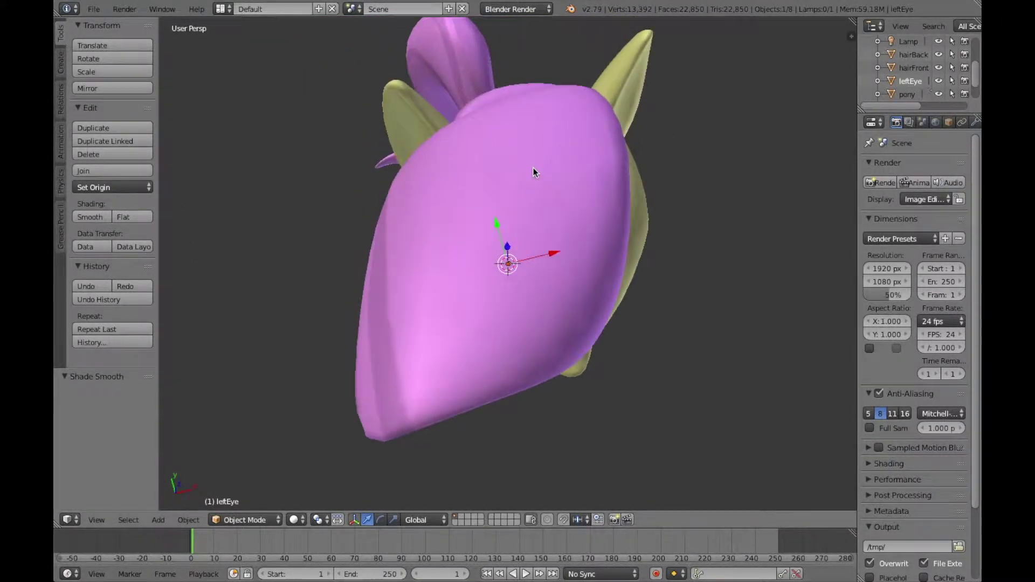
{"action": "key", "text": "KP_2"}
{"action": "scroll", "coordinate": [534, 170], "scroll_direction": "up", "scroll_amount": 2}
{"action": "scroll", "coordinate": [534, 169], "scroll_direction": "down", "scroll_amount": 2}
{"action": "key", "text": "g"}
{"action": "key", "text": "x"}
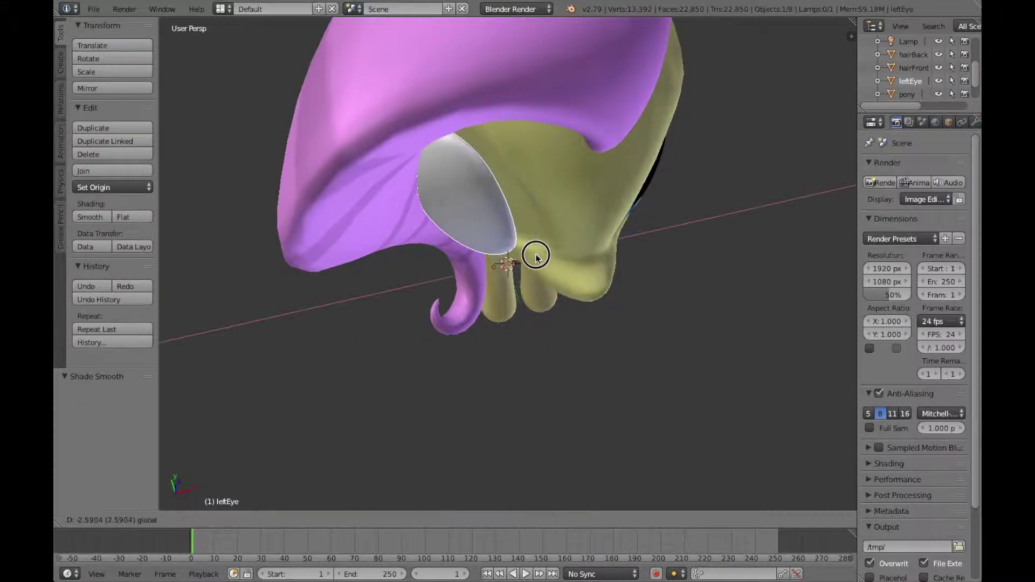
{"action": "left_click", "coordinate": [535, 263]}
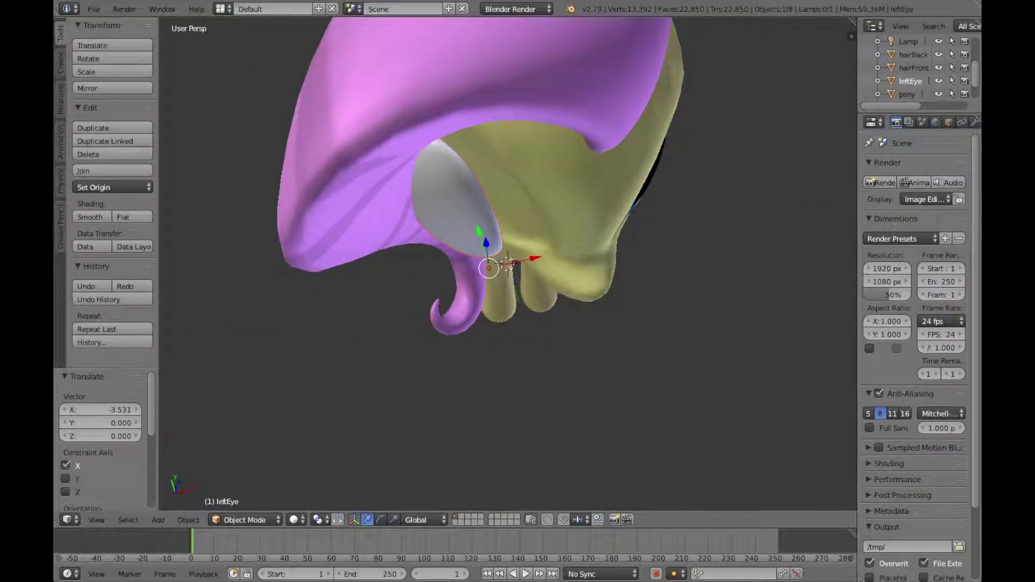
Step: Apply the teal eye texture image to the right eye and move it back 3.390 units along X into its socket
{"action": "left_click_drag", "start_coordinate": [183, 256], "coordinate": [455, 197]}
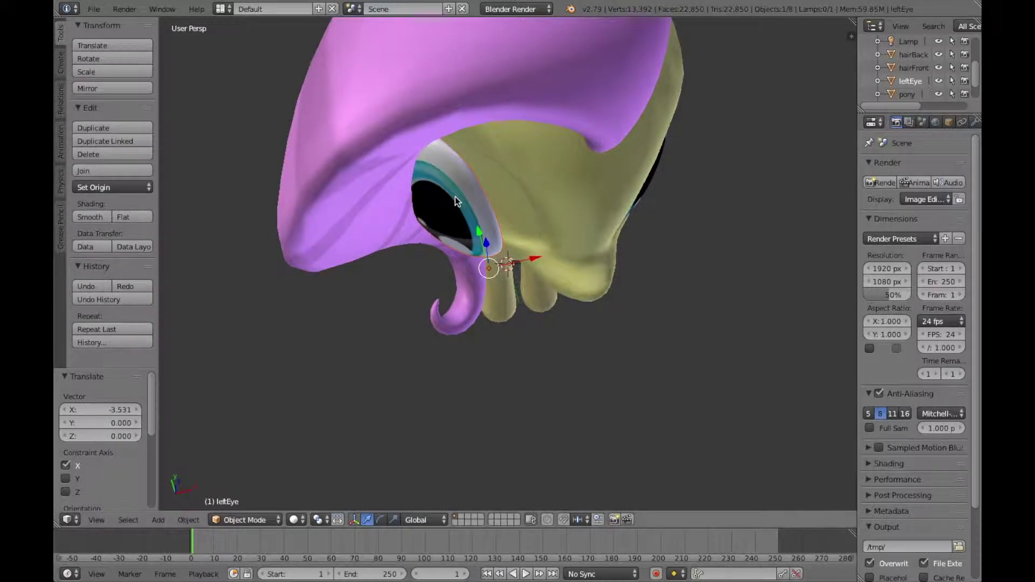
{"action": "middle_click_drag", "start_coordinate": [455, 198], "coordinate": [537, 206]}
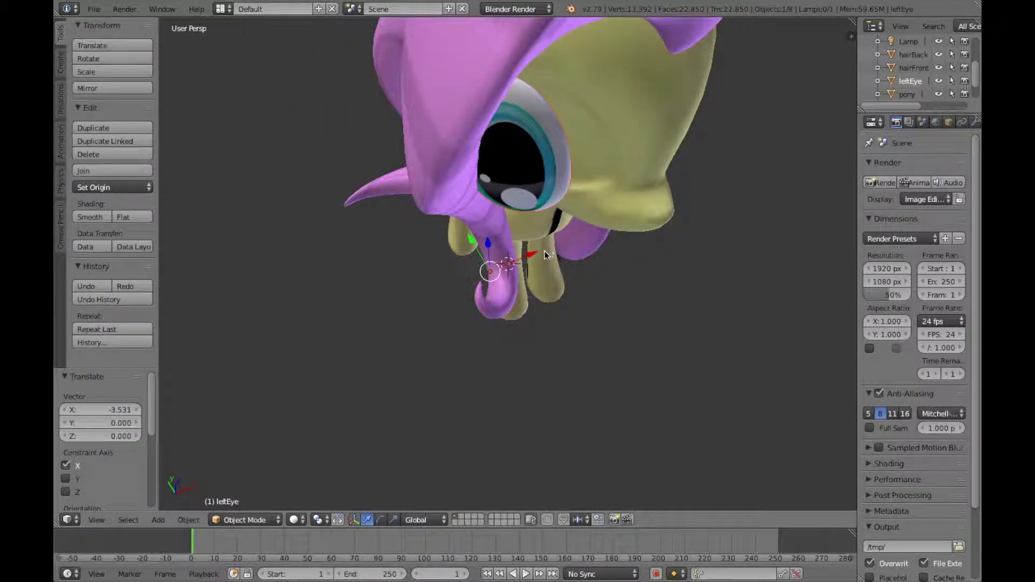
{"action": "left_click_drag", "start_coordinate": [536, 254], "coordinate": [551, 247]}
{"action": "middle_click_drag", "start_coordinate": [551, 247], "coordinate": [561, 313]}
{"action": "scroll", "coordinate": [561, 314], "scroll_direction": "right", "scroll_amount": 5}
{"action": "scroll", "coordinate": [561, 313], "scroll_direction": "up", "scroll_amount": 3}
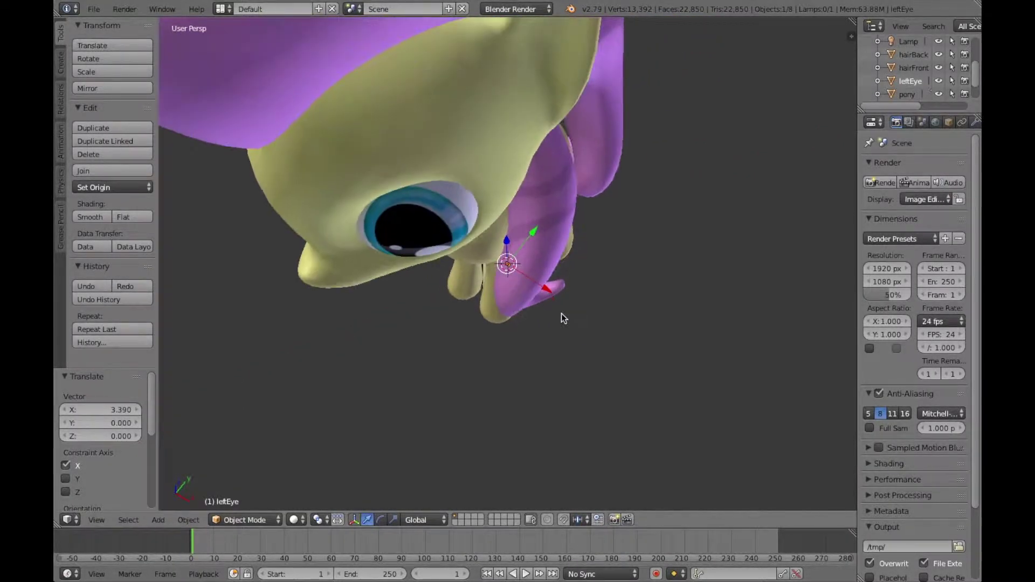
Step: Import the Wavefront file eyelashes.obj from the pony 2 folder
{"action": "left_click", "coordinate": [94, 9]}
{"action": "mouse_move", "coordinate": [130, 258]}
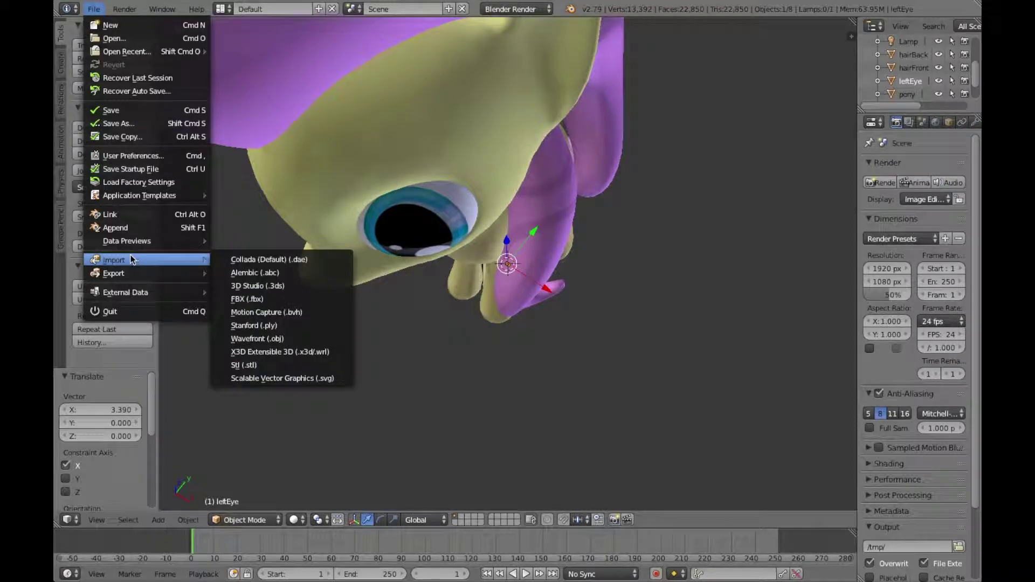
{"action": "left_click", "coordinate": [263, 338]}
{"action": "left_click", "coordinate": [286, 86]}
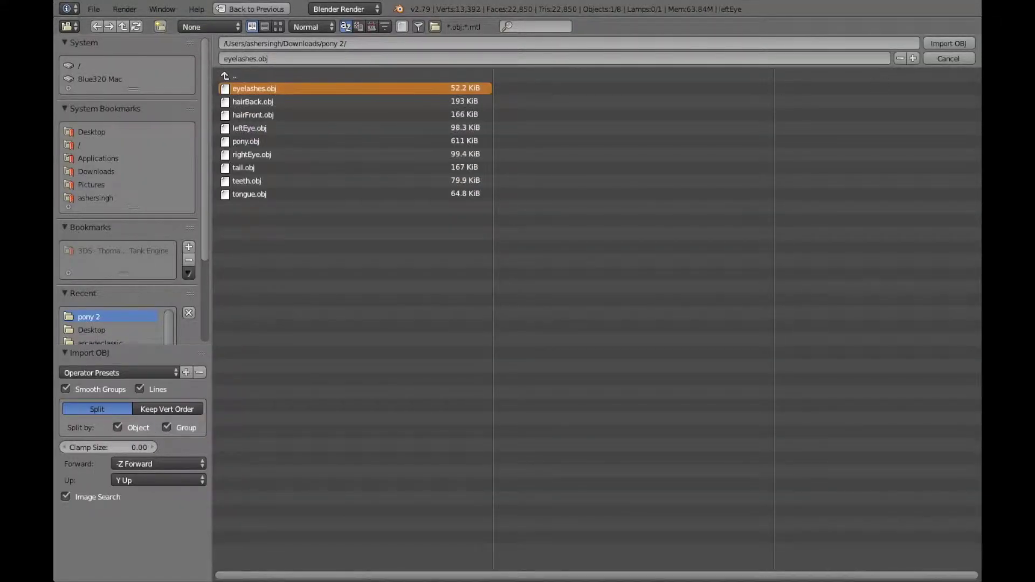
{"action": "left_click", "coordinate": [952, 43]}
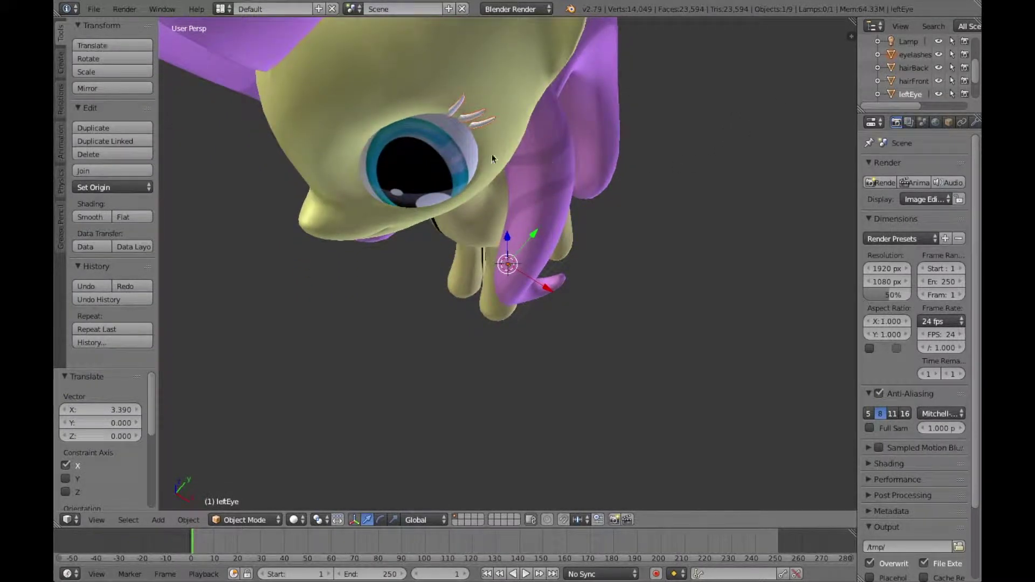
Step: Shade the eyelashes smooth and apply a black texture image to them
{"action": "left_click", "coordinate": [83, 216]}
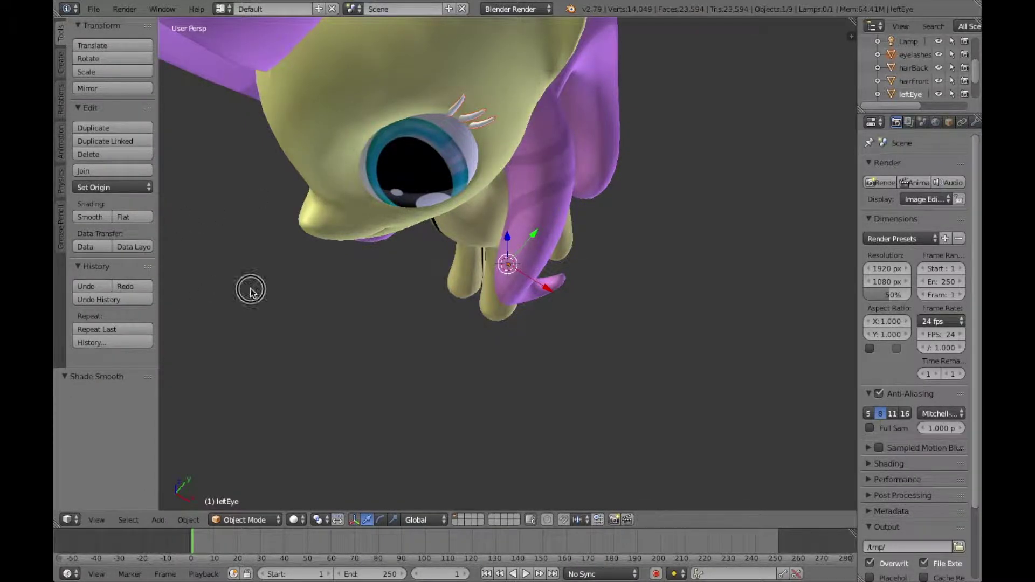
{"action": "left_click_drag", "start_coordinate": [250, 289], "coordinate": [475, 116]}
{"action": "scroll", "coordinate": [475, 117], "scroll_direction": "up", "scroll_amount": 3}
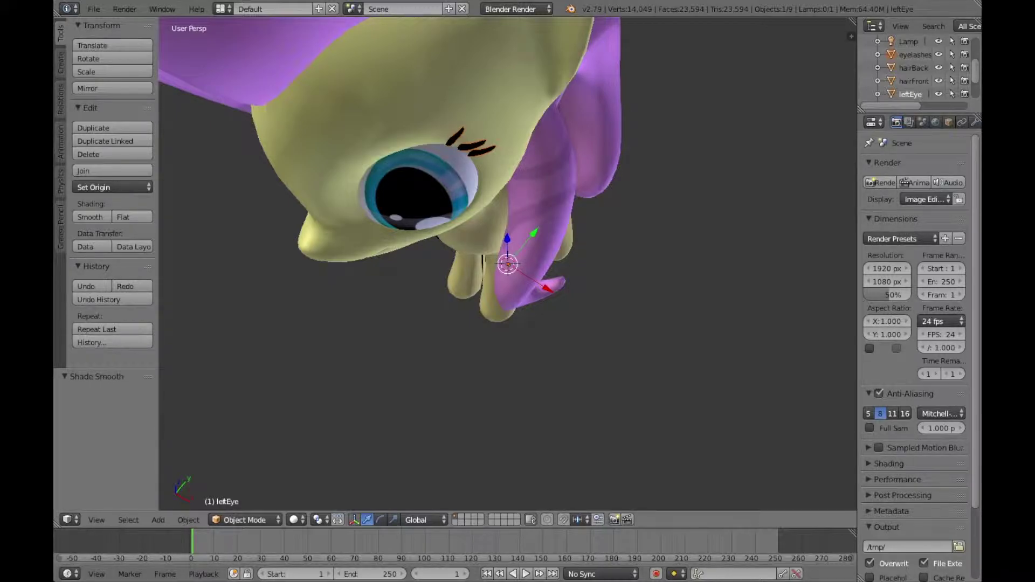
{"action": "scroll", "coordinate": [429, 389], "scroll_direction": "up", "scroll_amount": 3}
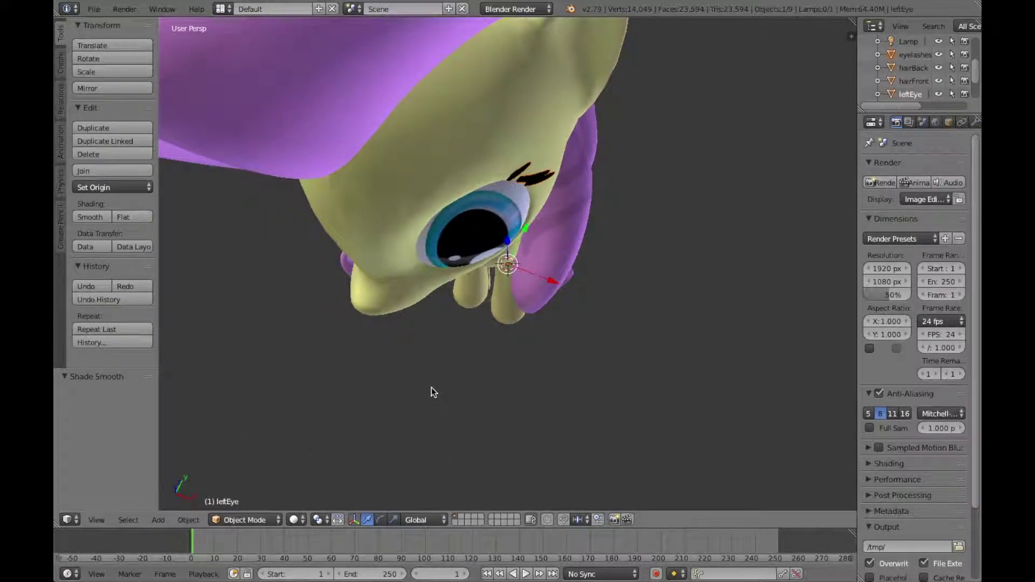
Step: Open the pony body mesh in Edit Mode, deselect all its geometry and switch to face selection
{"action": "key", "text": "KP_8"}
{"action": "key", "text": "KP_8"}
{"action": "key", "text": "KP_8"}
{"action": "key", "text": "KP_8"}
{"action": "key", "text": "KP_8"}
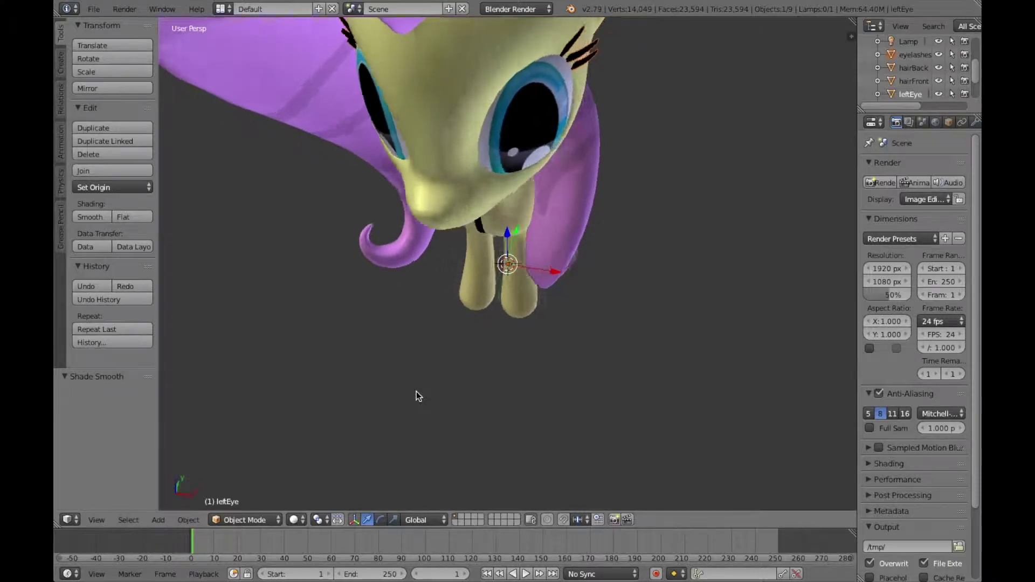
{"action": "middle_click_drag", "start_coordinate": [417, 396], "coordinate": [401, 484]}
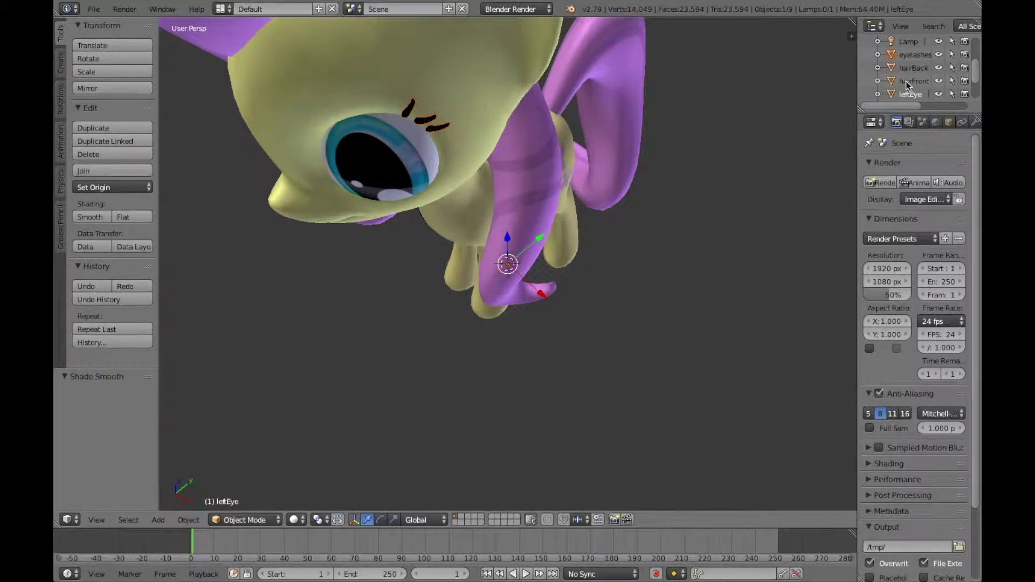
{"action": "right_click", "coordinate": [328, 75]}
{"action": "key", "text": "KP_4"}
{"action": "key", "text": "KP_4"}
{"action": "key", "text": "KP_4"}
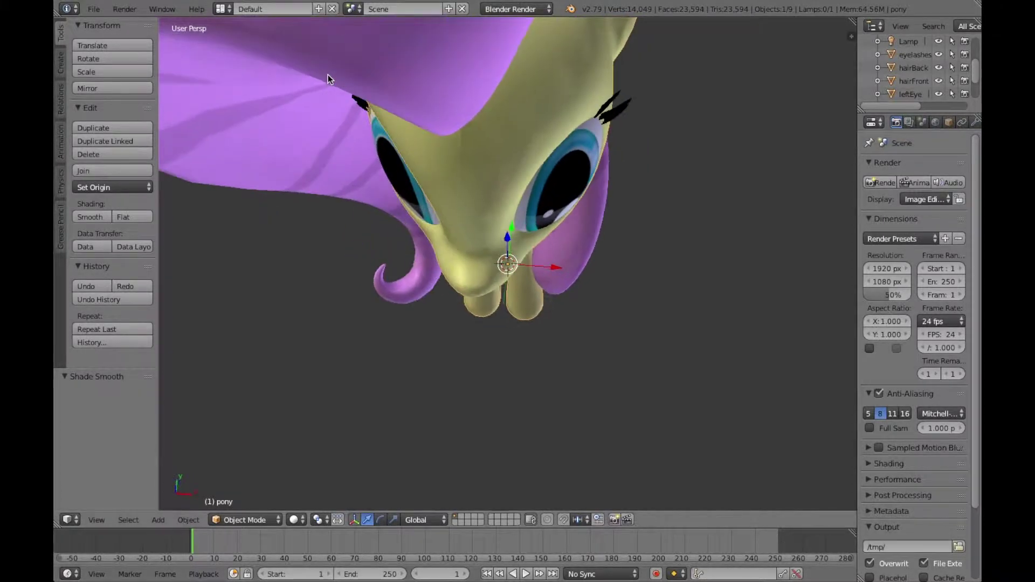
{"action": "left_click", "coordinate": [244, 520]}
{"action": "left_click", "coordinate": [235, 488]}
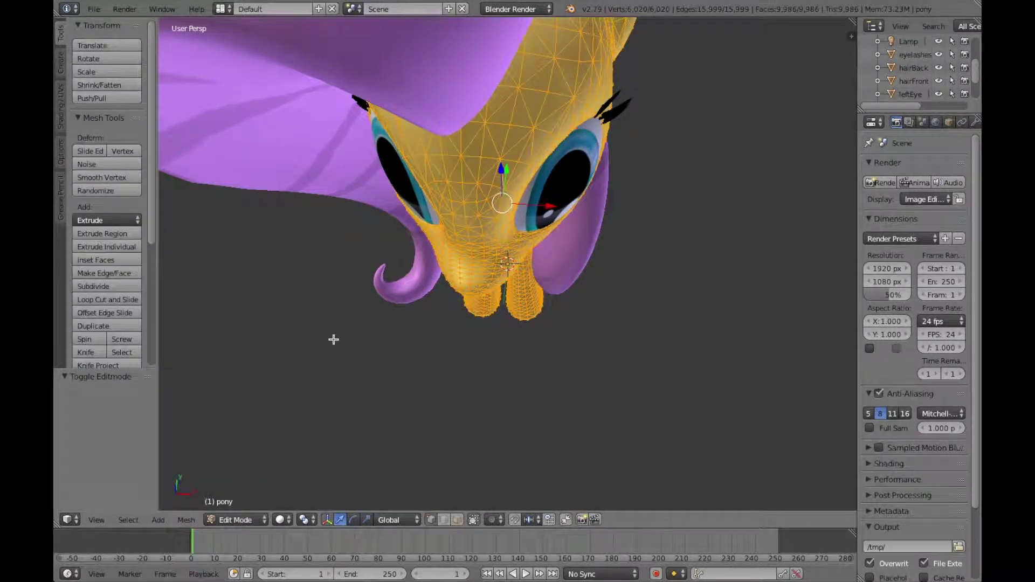
{"action": "middle_click_drag", "start_coordinate": [334, 339], "coordinate": [411, 132]}
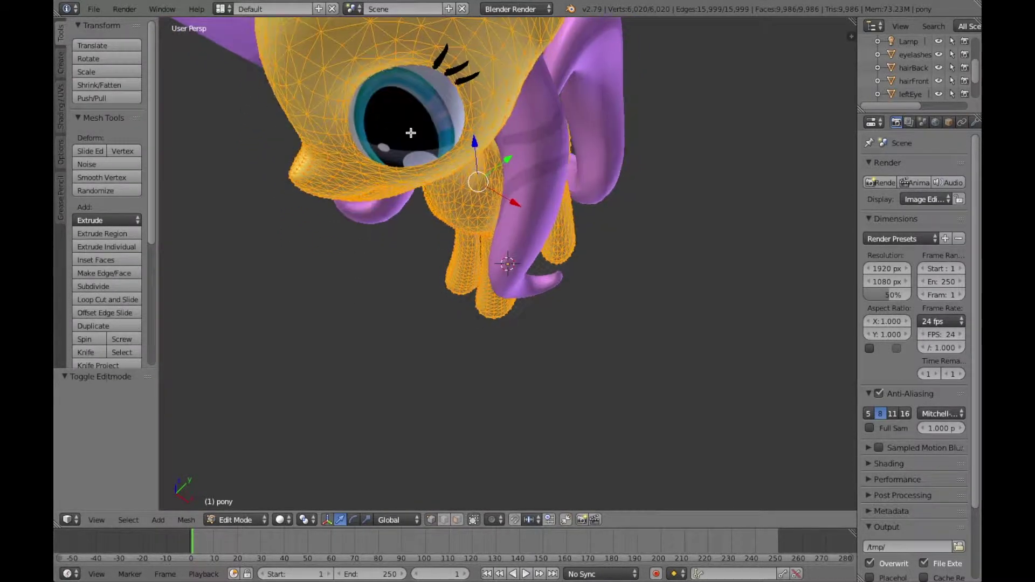
{"action": "scroll", "coordinate": [411, 132], "scroll_direction": "up", "scroll_amount": 2}
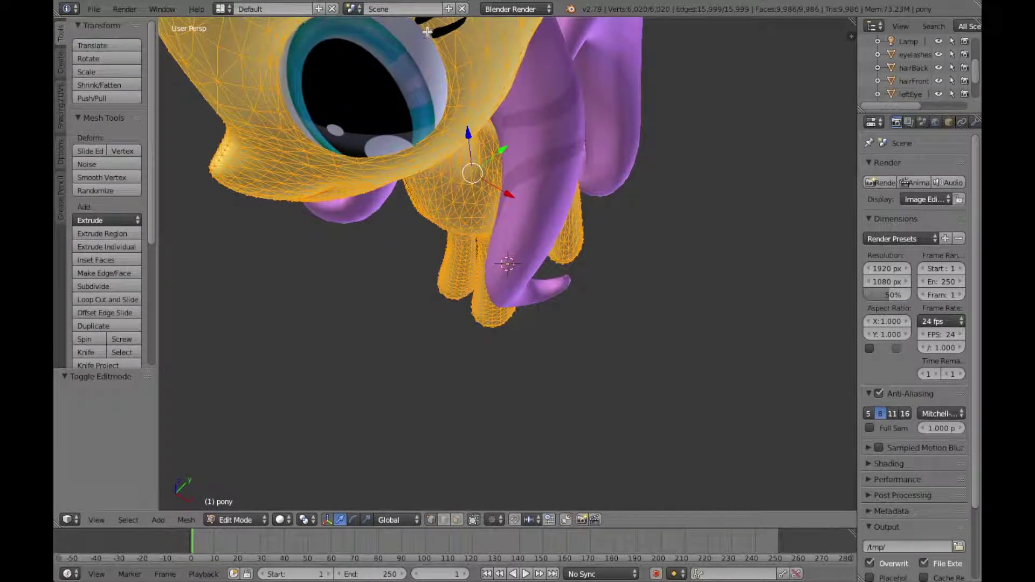
{"action": "key", "text": "a"}
{"action": "key", "text": "KP_8"}
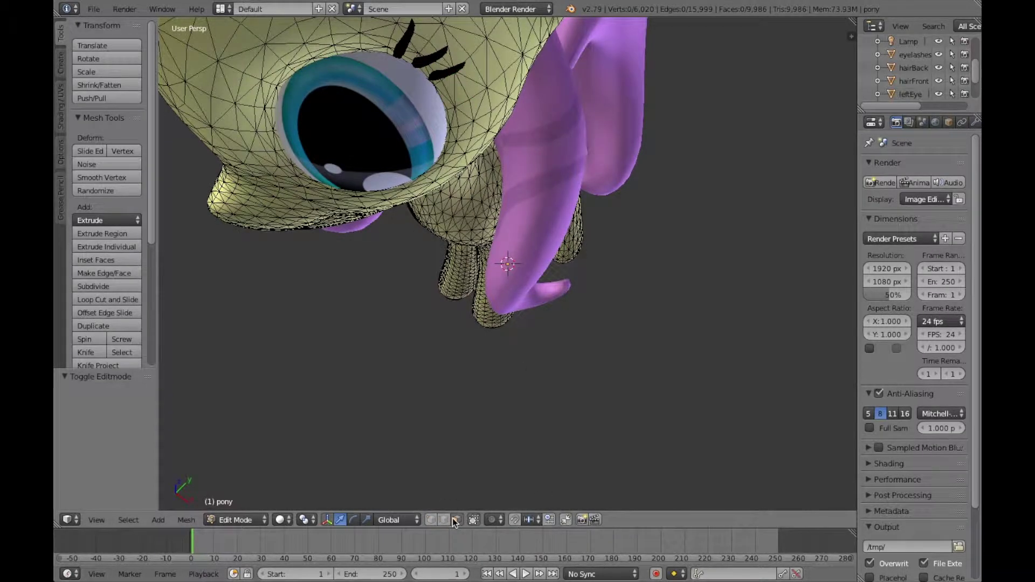
Step: Select the row of body faces along the left eye's upper lid and apply the black texture image to them
{"action": "right_click", "coordinate": [427, 74]}
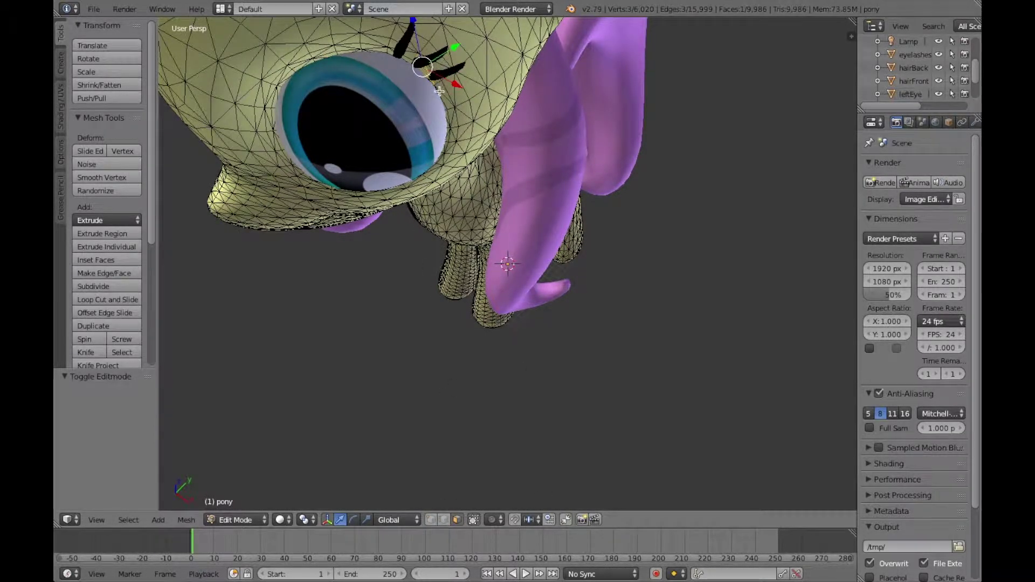
{"action": "right_click", "coordinate": [408, 62], "text": "ctrl"}
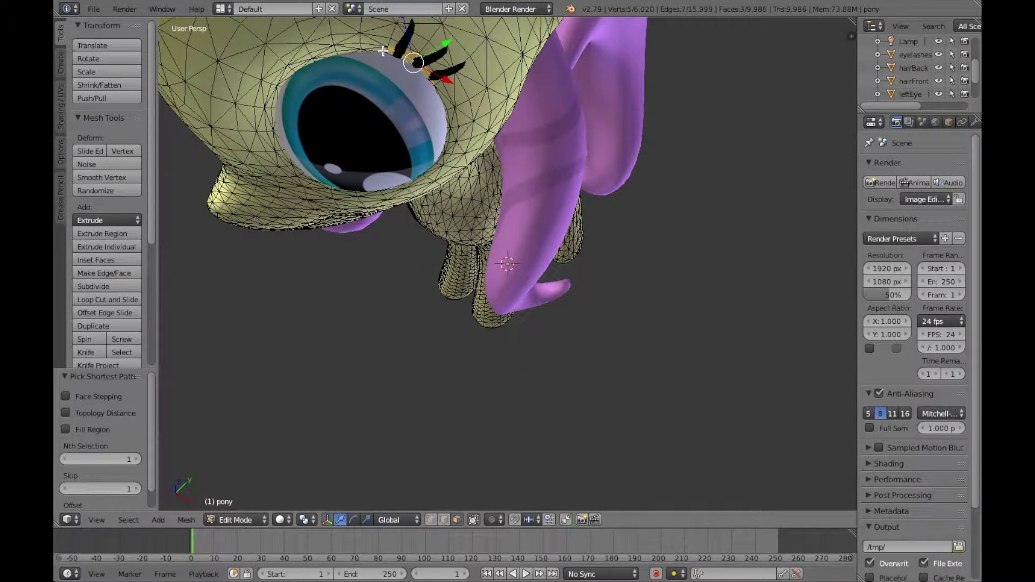
{"action": "right_click", "coordinate": [383, 50], "text": "ctrl"}
{"action": "right_click", "coordinate": [347, 52], "text": "ctrl"}
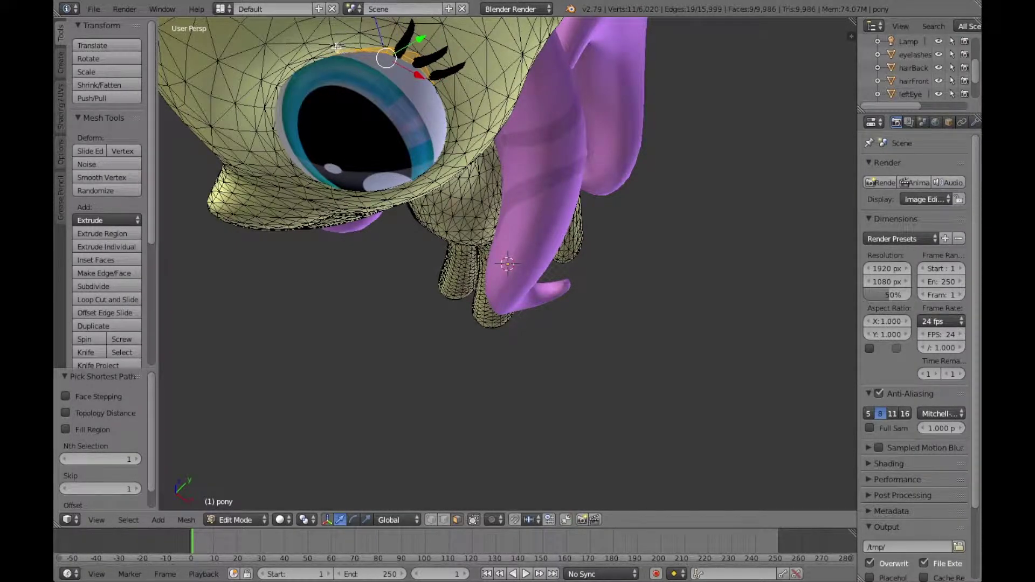
{"action": "right_click", "coordinate": [326, 58], "text": "ctrl"}
{"action": "right_click", "coordinate": [304, 58], "text": "ctrl"}
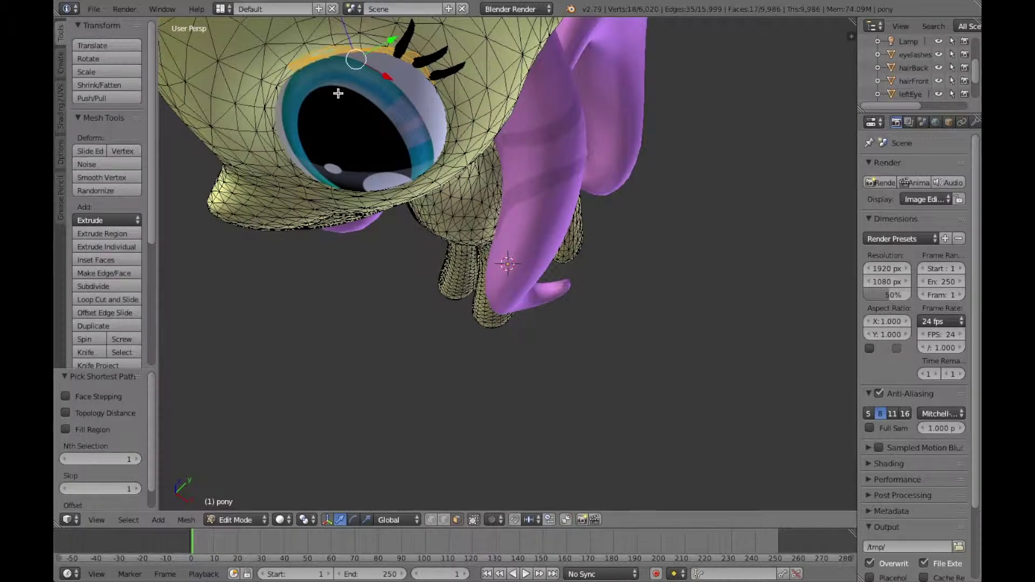
{"action": "middle_click_drag", "start_coordinate": [338, 93], "coordinate": [384, 133]}
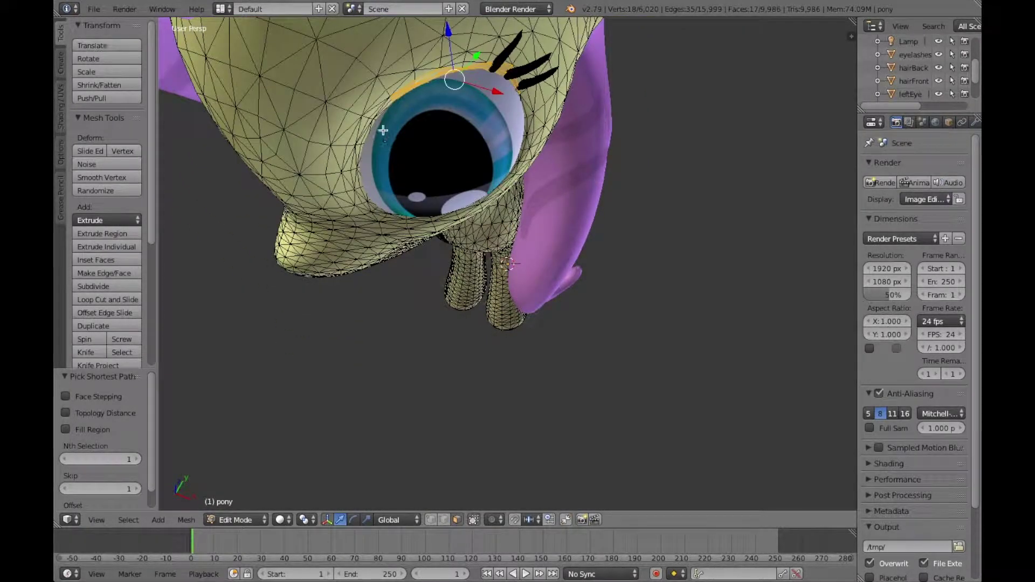
{"action": "right_click", "coordinate": [385, 104], "text": "ctrl"}
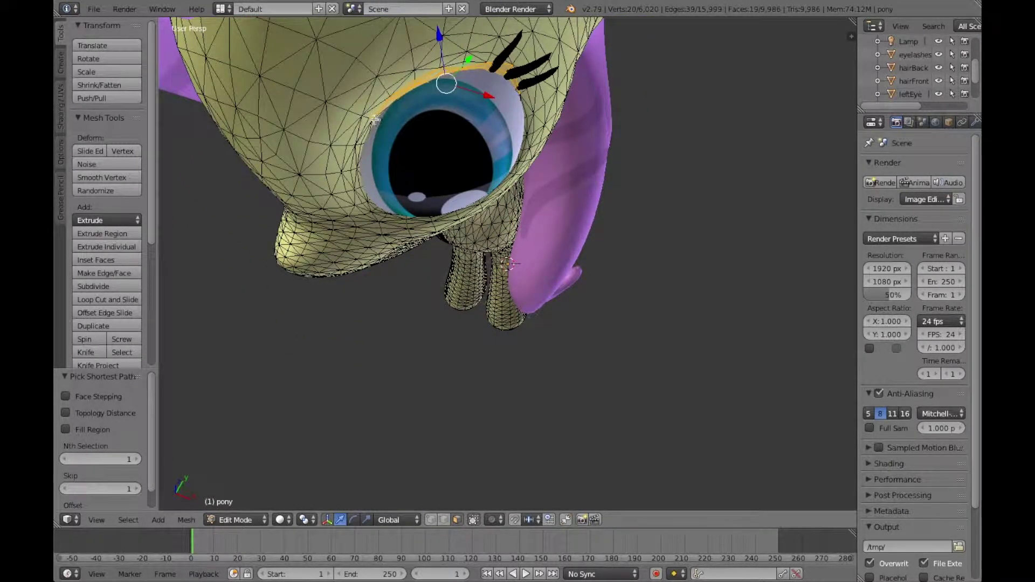
{"action": "middle_click_drag", "start_coordinate": [390, 138], "coordinate": [391, 134]}
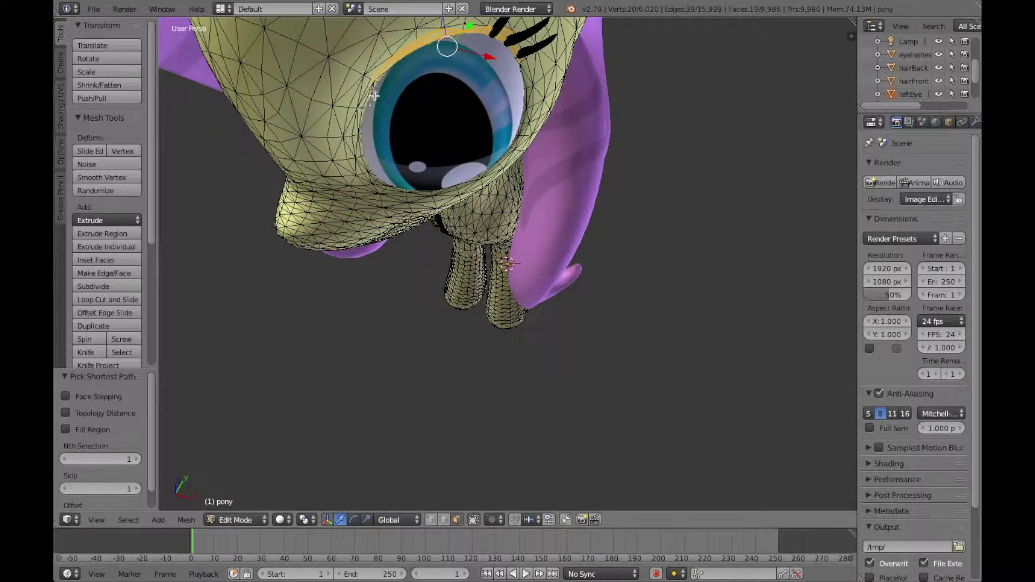
{"action": "scroll", "coordinate": [957, 124], "scroll_direction": "down", "scroll_amount": 2}
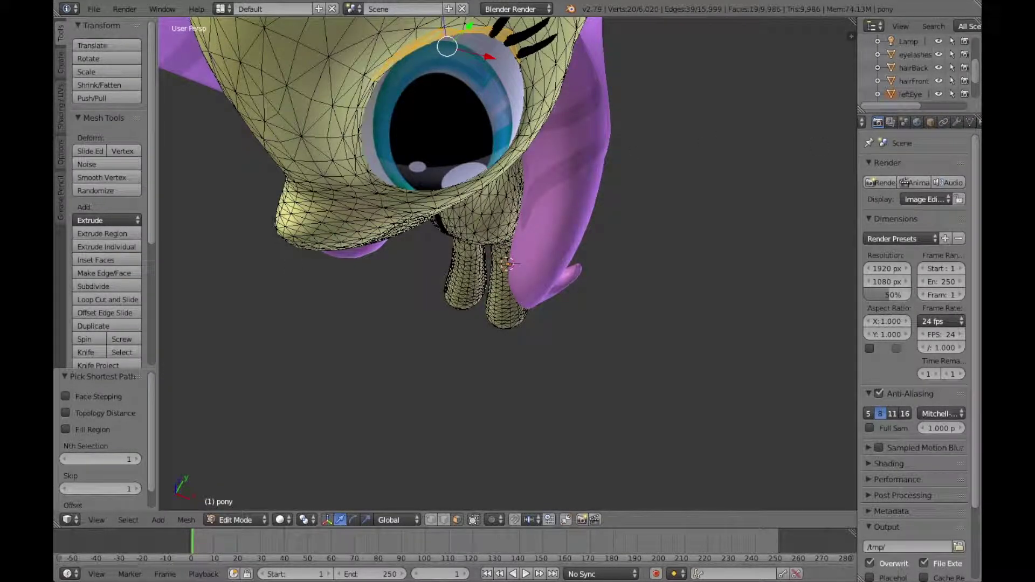
{"action": "left_click_drag", "start_coordinate": [243, 285], "coordinate": [385, 61]}
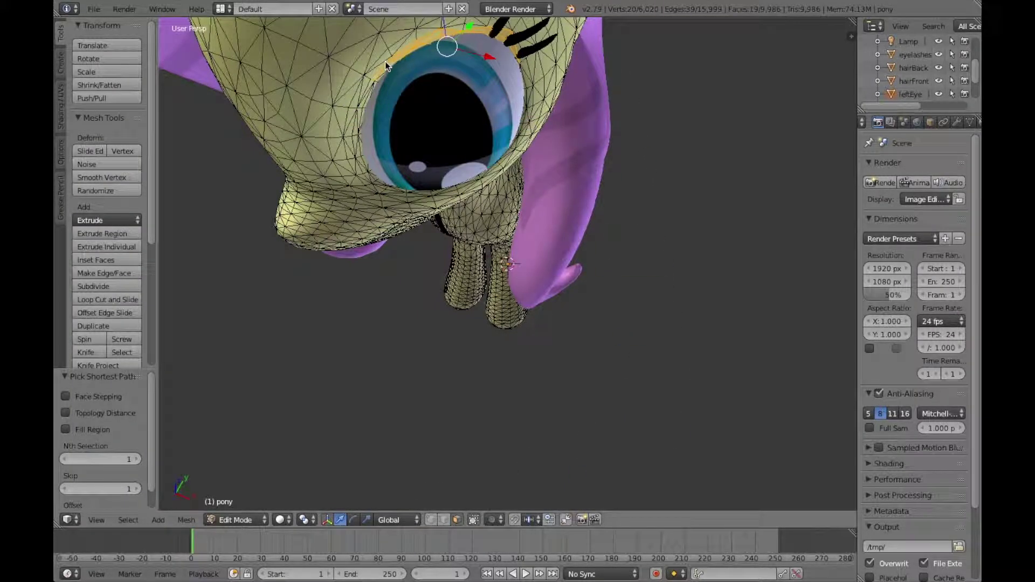
Step: Select the remaining faces along the inner part of the left eye's upper lid and apply the black image to them
{"action": "middle_click_drag", "start_coordinate": [410, 71], "coordinate": [374, 130]}
{"action": "right_click", "coordinate": [362, 103]}
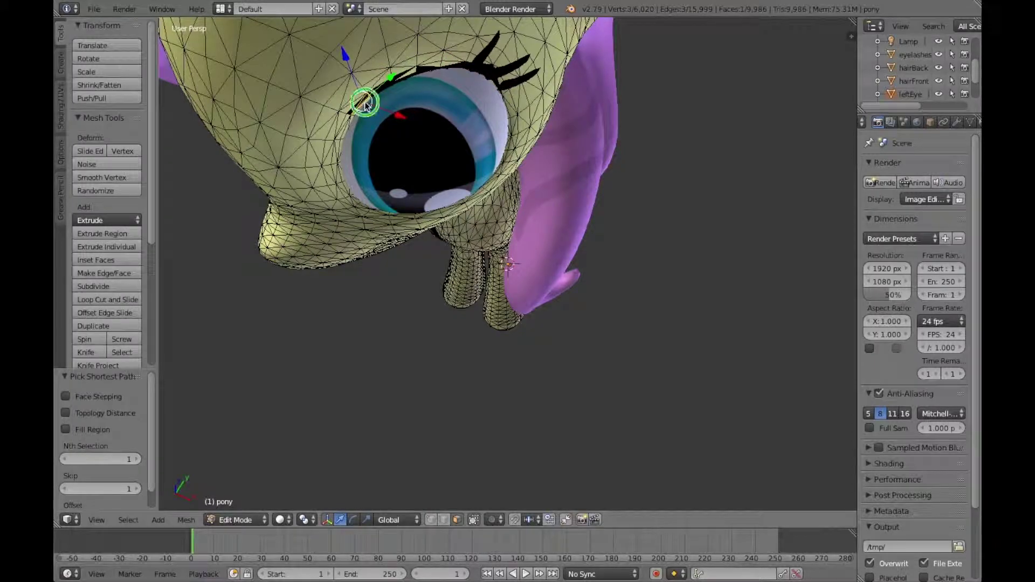
{"action": "right_click", "coordinate": [424, 69], "text": "ctrl"}
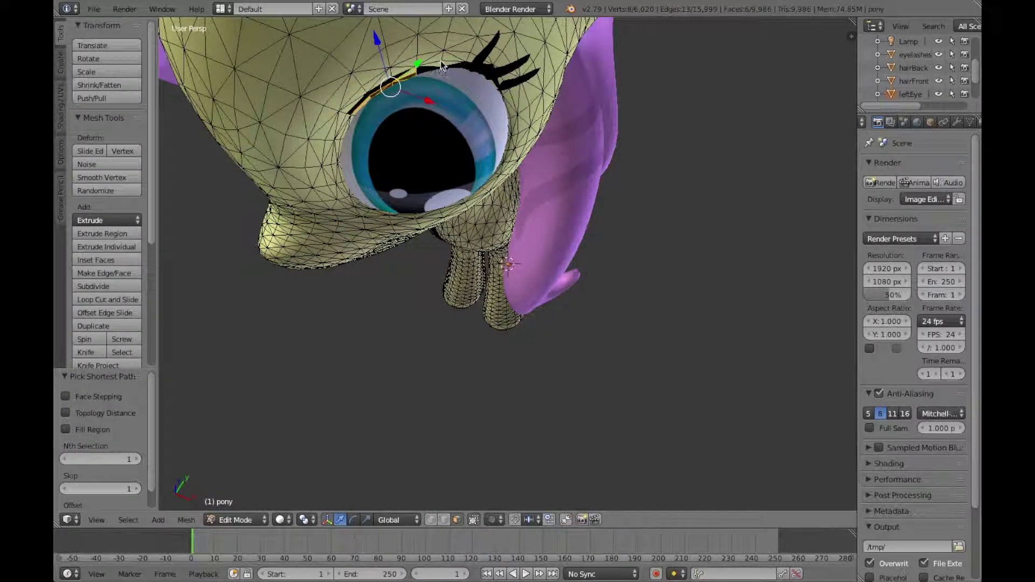
{"action": "right_click", "coordinate": [441, 65], "text": "ctrl"}
{"action": "right_click", "coordinate": [445, 65], "text": "ctrl"}
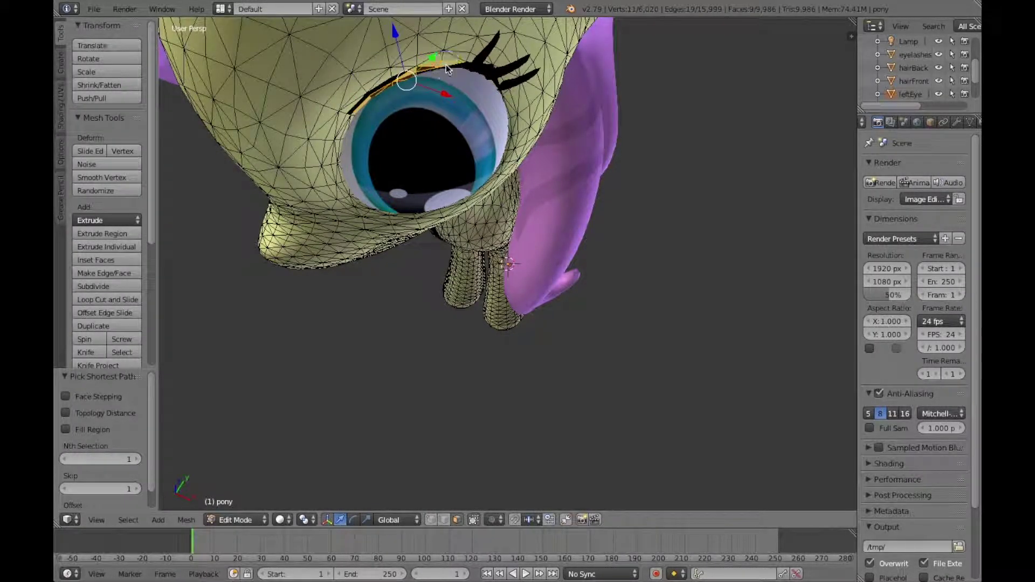
{"action": "left_click_drag", "start_coordinate": [337, 169], "coordinate": [361, 105]}
{"action": "middle_click_drag", "start_coordinate": [382, 122], "coordinate": [381, 133]}
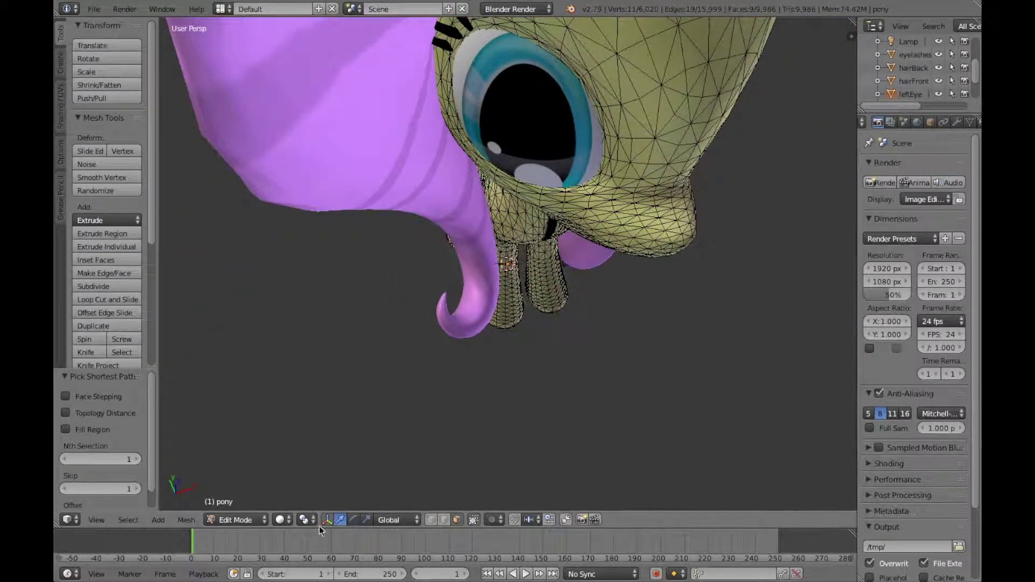
{"action": "left_click", "coordinate": [241, 520]}
{"action": "left_click", "coordinate": [237, 502]}
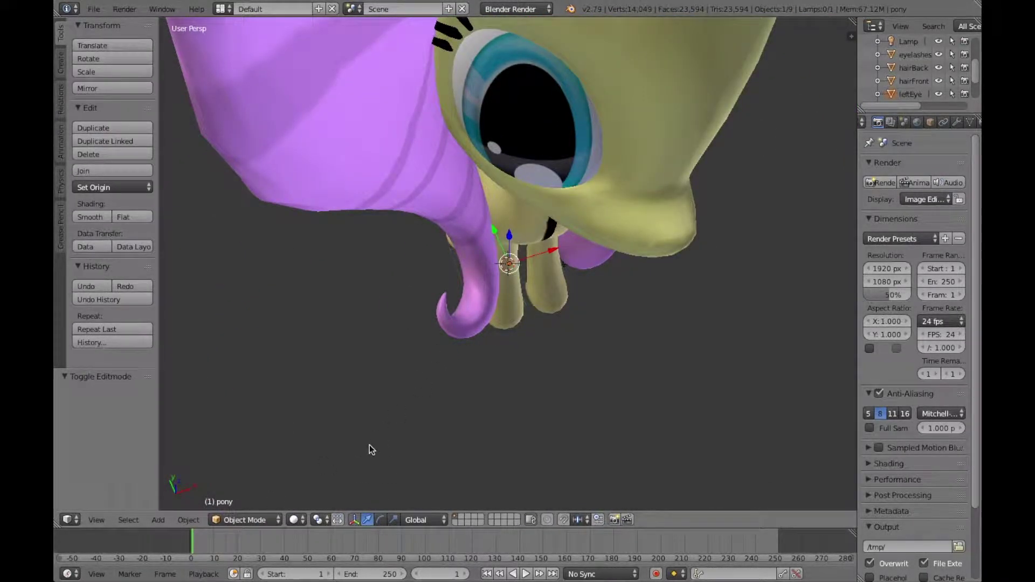
{"action": "left_click", "coordinate": [229, 519]}
{"action": "left_click", "coordinate": [226, 489]}
Step: Select the rows of pony body faces along the right eye's upper lid using shortest-path selection in Edit Mode
{"action": "scroll", "coordinate": [465, 183], "scroll_direction": "up", "scroll_amount": 6}
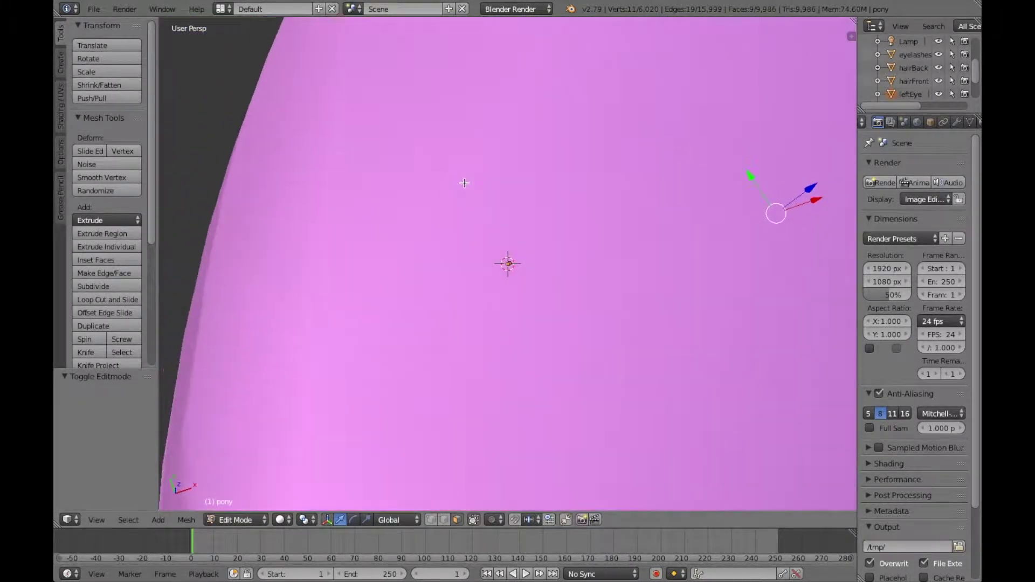
{"action": "middle_click_drag", "start_coordinate": [464, 184], "coordinate": [449, 64]}
{"action": "right_click", "coordinate": [452, 107]}
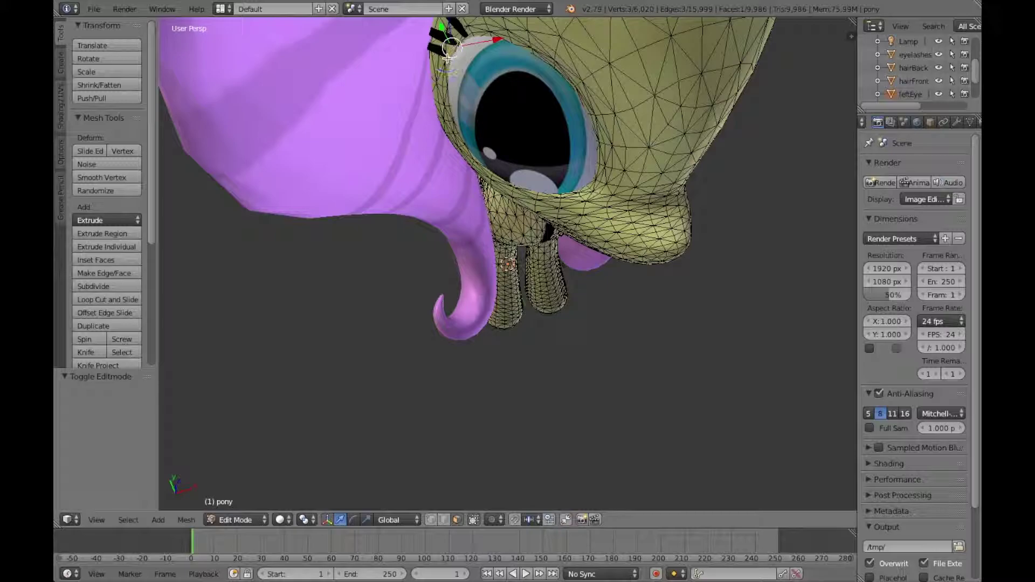
{"action": "right_click", "coordinate": [450, 61], "text": "ctrl"}
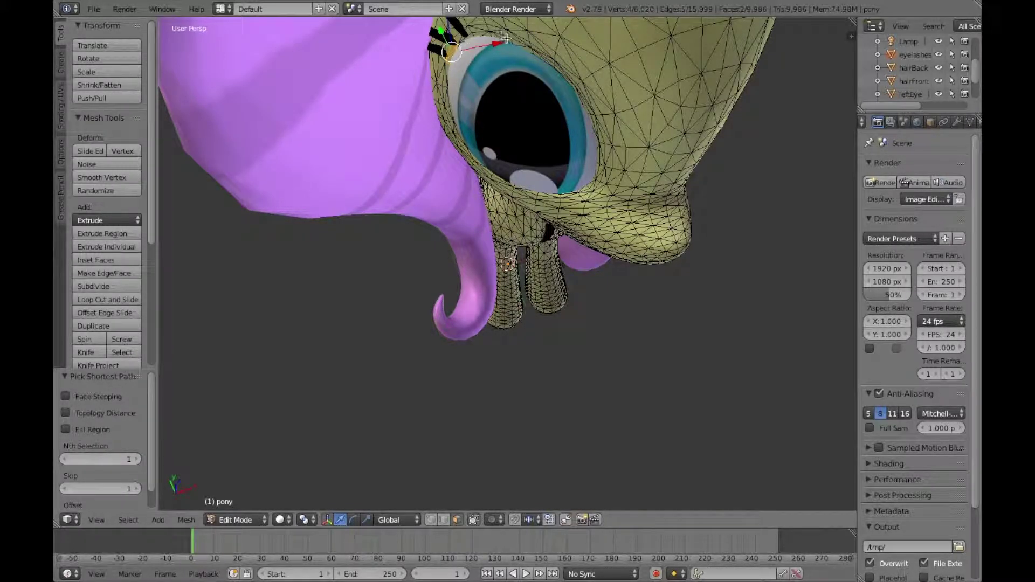
{"action": "right_click", "coordinate": [538, 55], "text": "ctrl"}
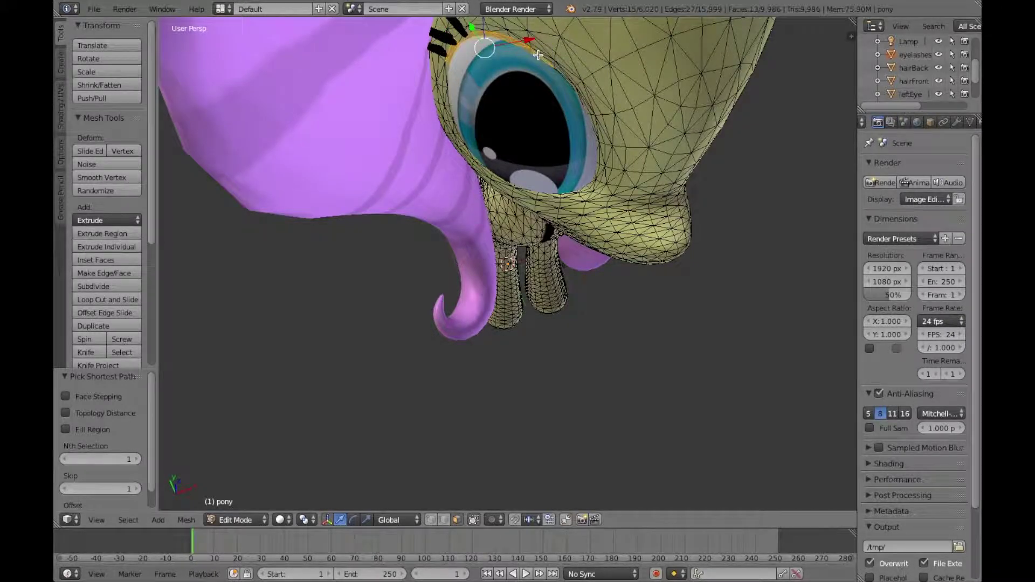
{"action": "mouse_move", "coordinate": [539, 55]}
{"action": "middle_mouse_down"}
{"action": "mouse_move", "coordinate": [604, 60]}
{"action": "mouse_move", "coordinate": [572, 75]}
{"action": "mouse_move", "coordinate": [541, 56]}
{"action": "middle_mouse_up"}
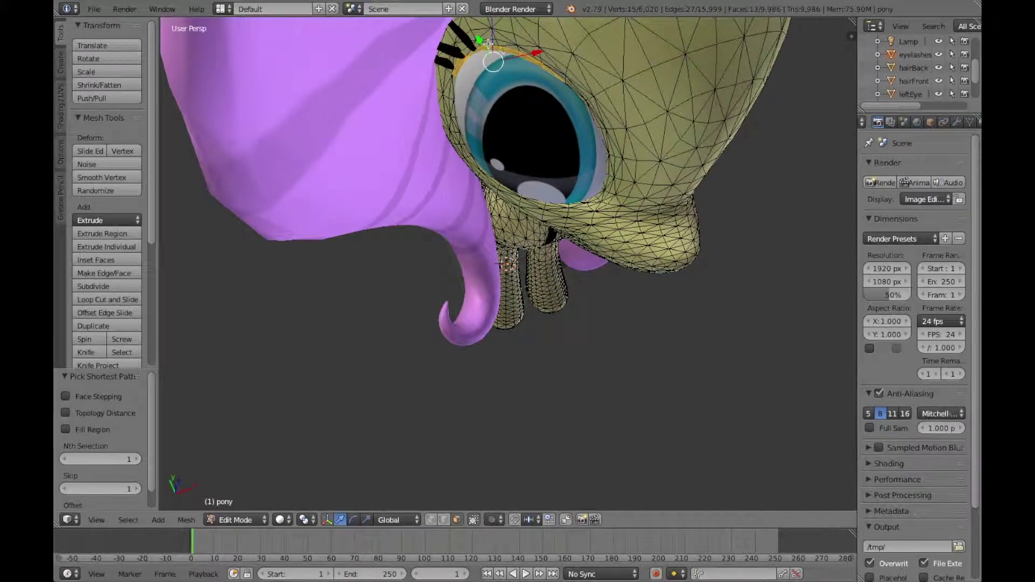
{"action": "right_click", "coordinate": [468, 52], "text": "ctrl"}
{"action": "right_click", "coordinate": [453, 62], "text": "ctrl"}
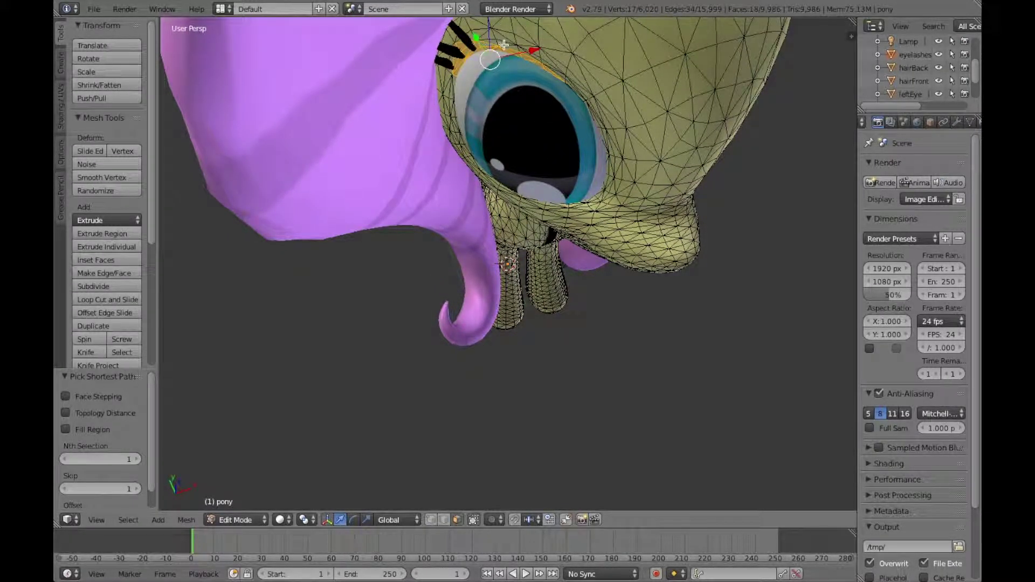
{"action": "right_click", "coordinate": [521, 51], "text": "ctrl"}
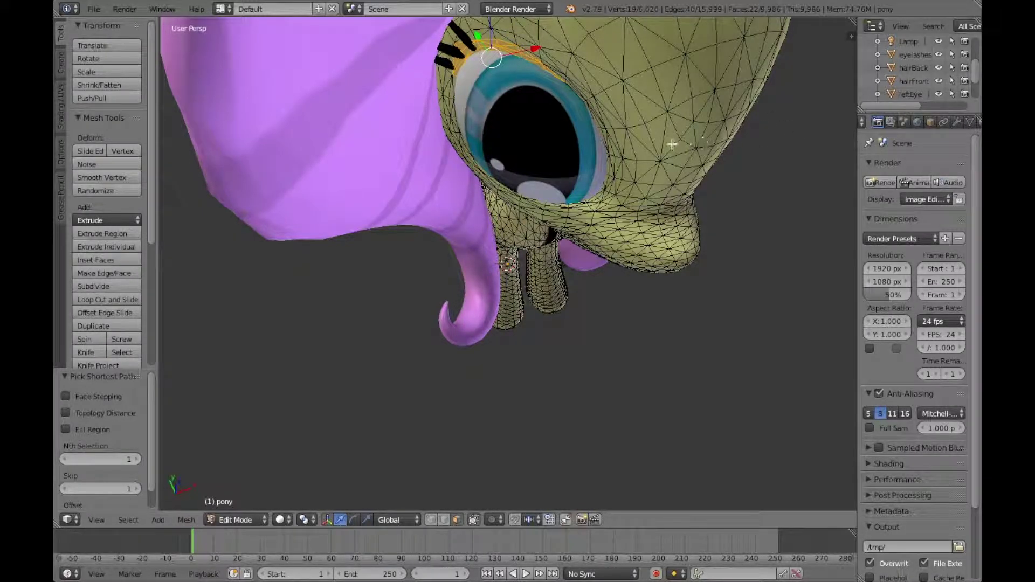
Step: Apply the black texture image to the selected right upper eyelid faces and return to Object Mode
{"action": "left_click_drag", "start_coordinate": [59, 226], "coordinate": [502, 50]}
{"action": "middle_click_drag", "start_coordinate": [501, 48], "coordinate": [532, 215]}
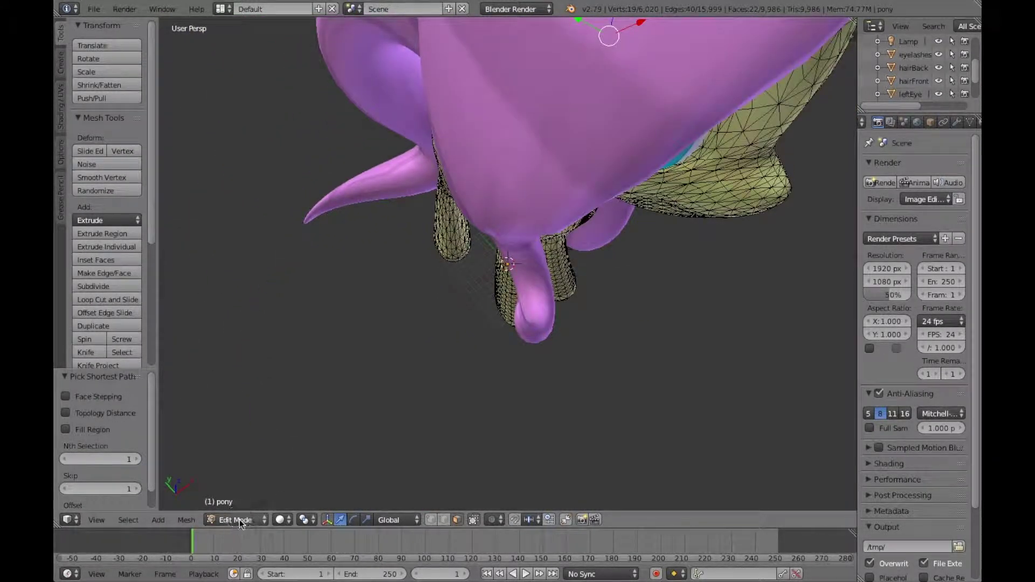
{"action": "left_click", "coordinate": [238, 515]}
{"action": "left_click", "coordinate": [238, 502]}
{"action": "middle_click_drag", "start_coordinate": [349, 474], "coordinate": [393, 431]}
{"action": "scroll", "coordinate": [462, 348], "scroll_direction": "up", "scroll_amount": 3}
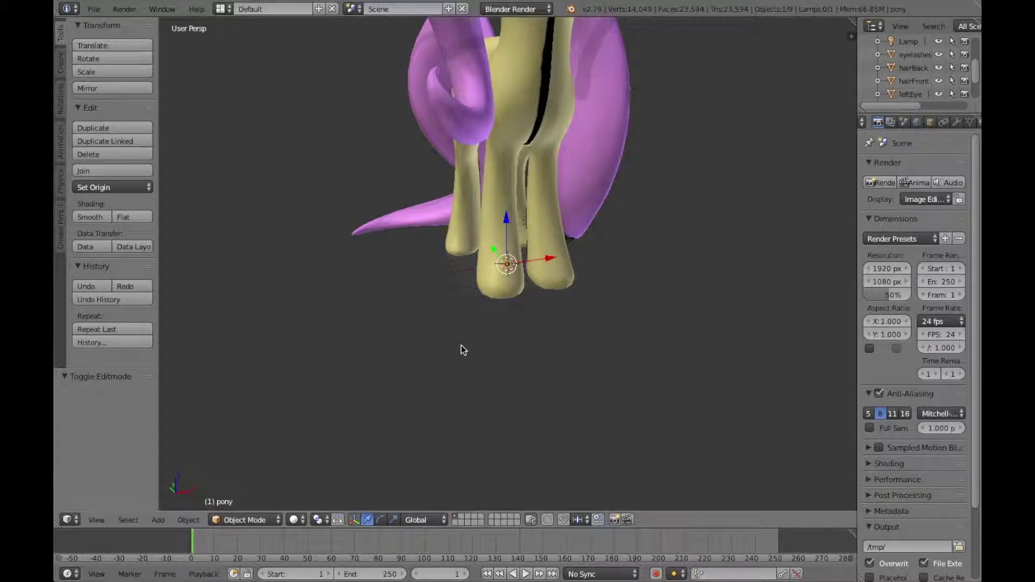
{"action": "middle_click_drag", "start_coordinate": [463, 345], "coordinate": [463, 344]}
{"action": "middle_click_drag", "start_coordinate": [668, 175], "coordinate": [820, 76]}
Step: Select the tail, right eye, front hair, left eye, back hair and eyelashes objects together
{"action": "scroll", "coordinate": [938, 75], "scroll_direction": "down", "scroll_amount": 1}
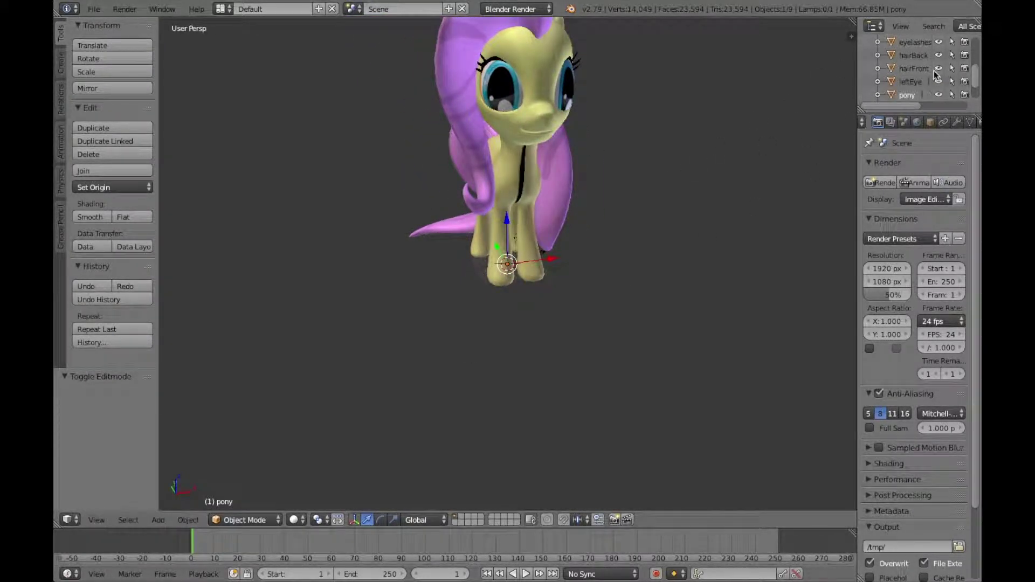
{"action": "scroll", "coordinate": [922, 75], "scroll_direction": "down", "scroll_amount": 1}
{"action": "left_click", "coordinate": [907, 81]}
{"action": "middle_click_drag", "start_coordinate": [593, 216], "coordinate": [638, 221]}
{"action": "scroll", "coordinate": [932, 62], "scroll_direction": "down", "scroll_amount": 1}
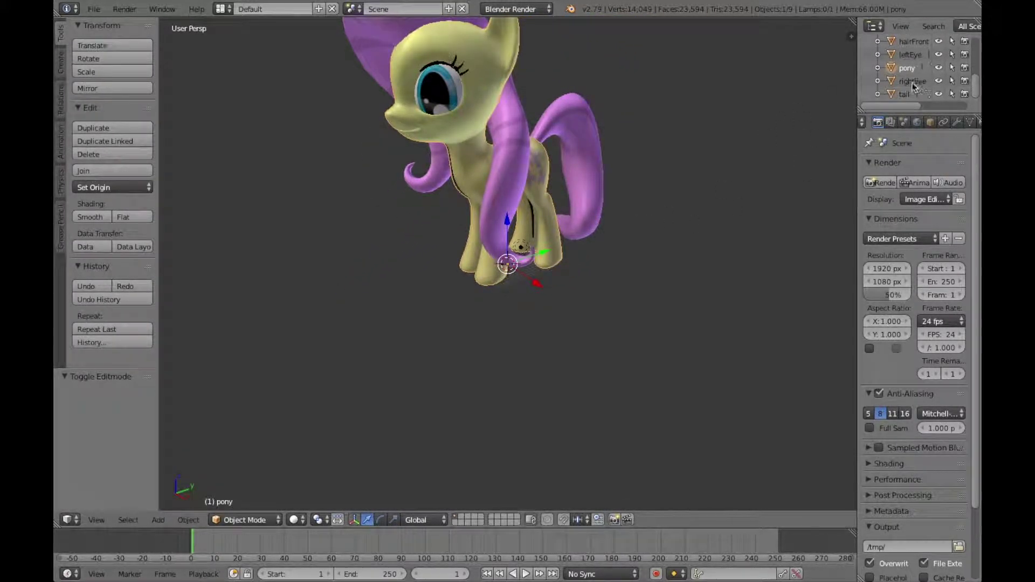
{"action": "left_click", "coordinate": [904, 95]}
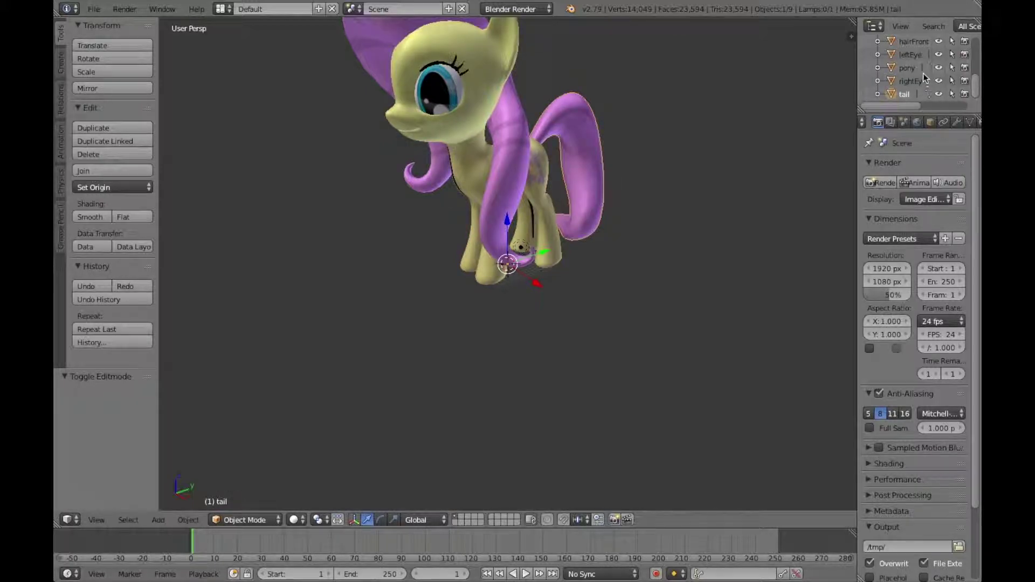
{"action": "left_click", "coordinate": [913, 84], "text": "shift"}
{"action": "left_click", "coordinate": [911, 44], "text": "shift"}
{"action": "left_click", "coordinate": [909, 54], "text": "ctrl"}
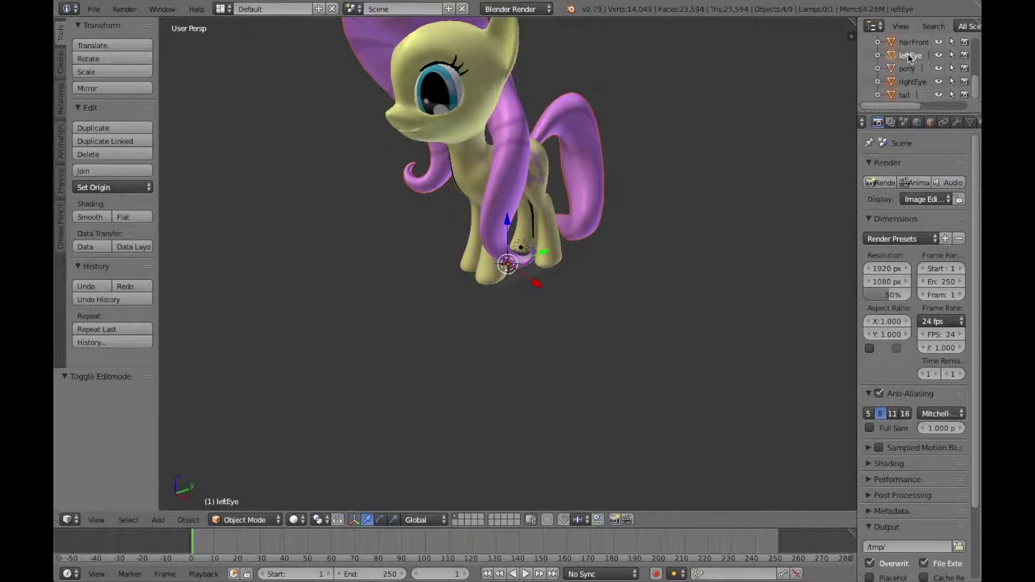
{"action": "scroll", "coordinate": [909, 55], "scroll_direction": "up", "scroll_amount": 1}
{"action": "left_click", "coordinate": [907, 41], "text": "ctrl"}
{"action": "scroll", "coordinate": [908, 40], "scroll_direction": "up", "scroll_amount": 3}
{"action": "scroll", "coordinate": [907, 40], "scroll_direction": "up", "scroll_amount": 1}
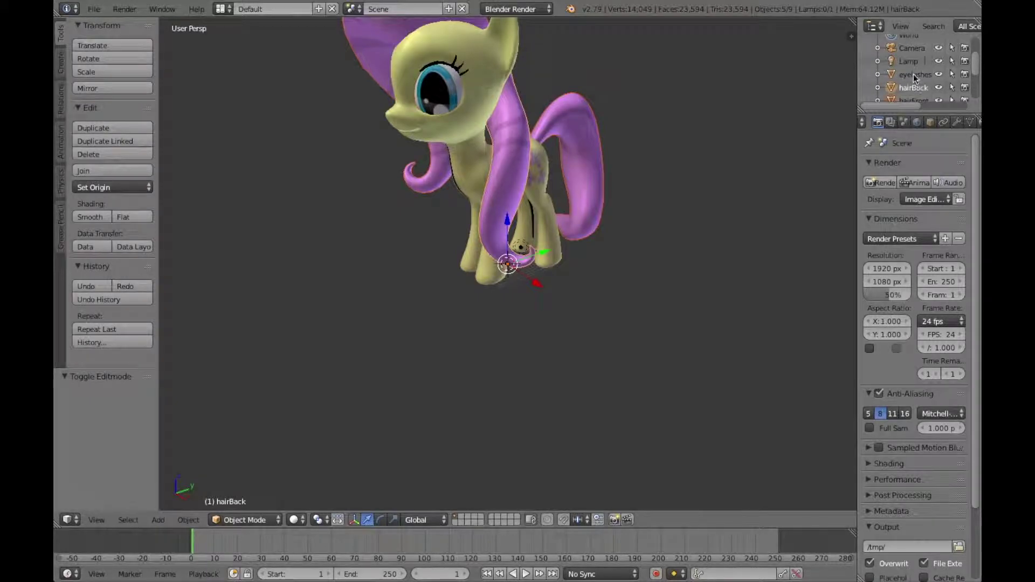
{"action": "left_click", "coordinate": [912, 74], "text": "shift"}
Step: Add the pony body to the selection as the active object and parent the other parts to it with the Object option
{"action": "scroll", "coordinate": [910, 74], "scroll_direction": "down", "scroll_amount": 3}
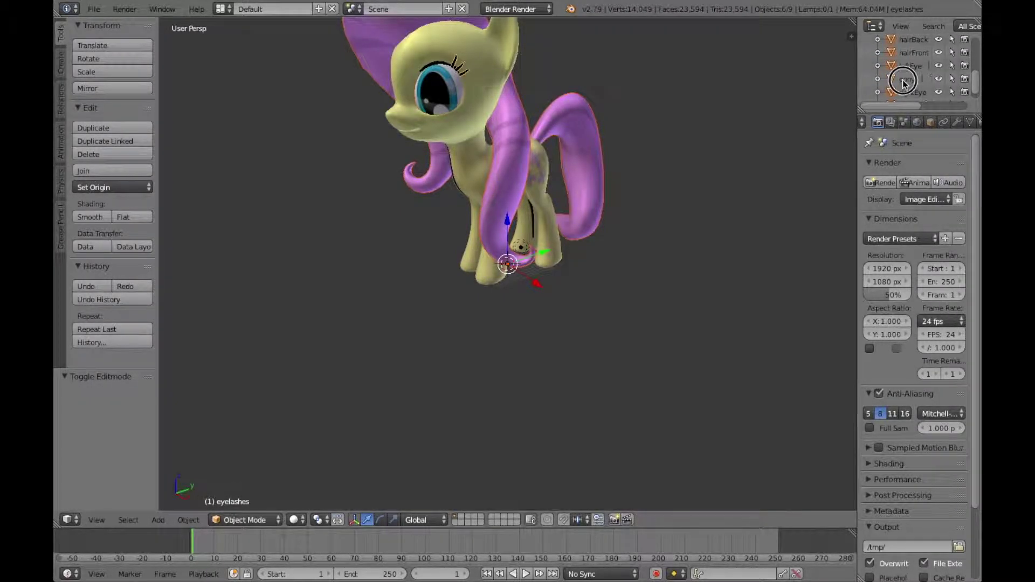
{"action": "left_click", "coordinate": [910, 75], "text": "ctrl"}
{"action": "key", "text": "ctrl+p"}
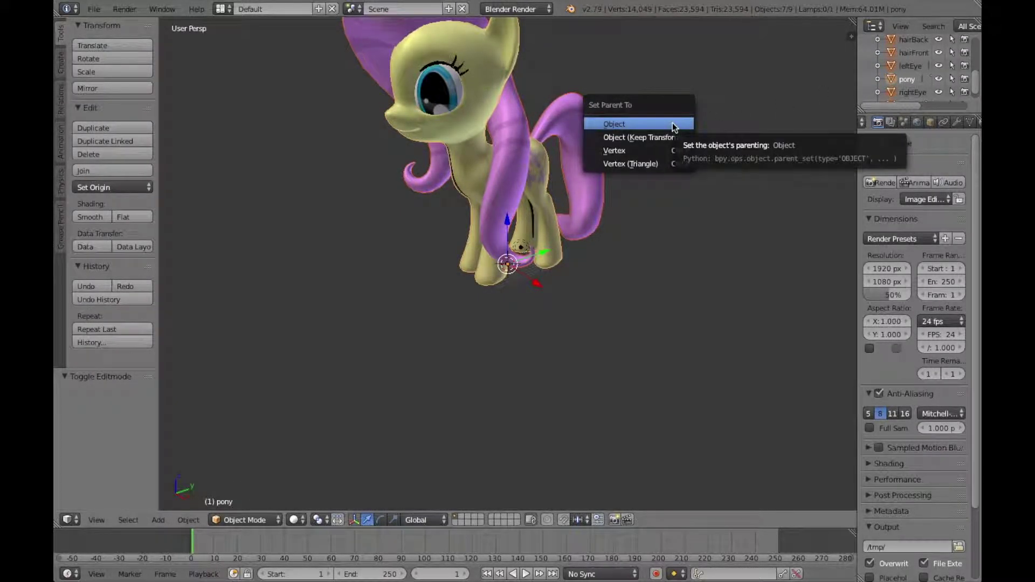
{"action": "left_click", "coordinate": [673, 125]}
Step: Select only the pony parent object and rename it Fluttershy
{"action": "left_click", "coordinate": [896, 81]}
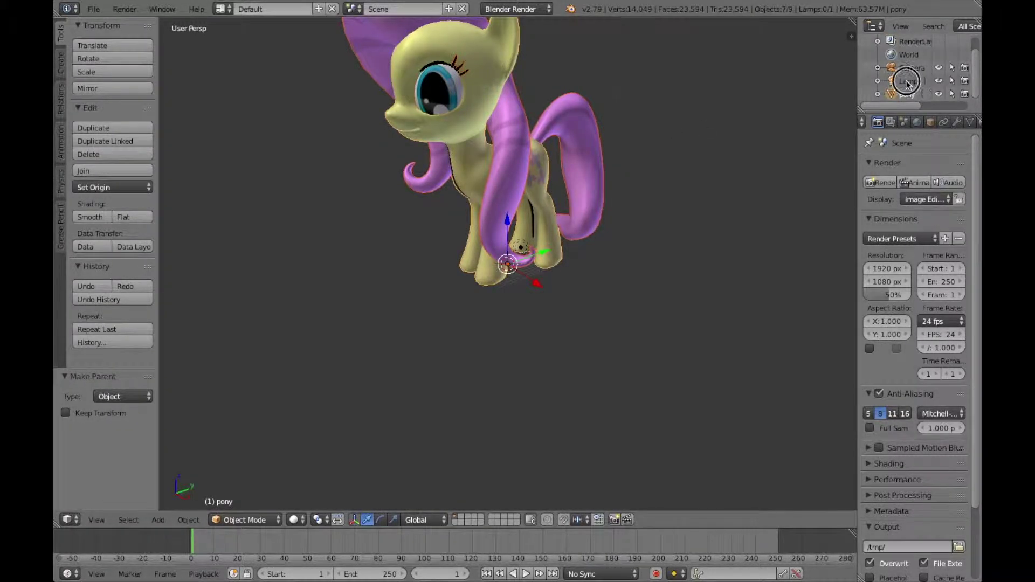
{"action": "left_click", "coordinate": [905, 96]}
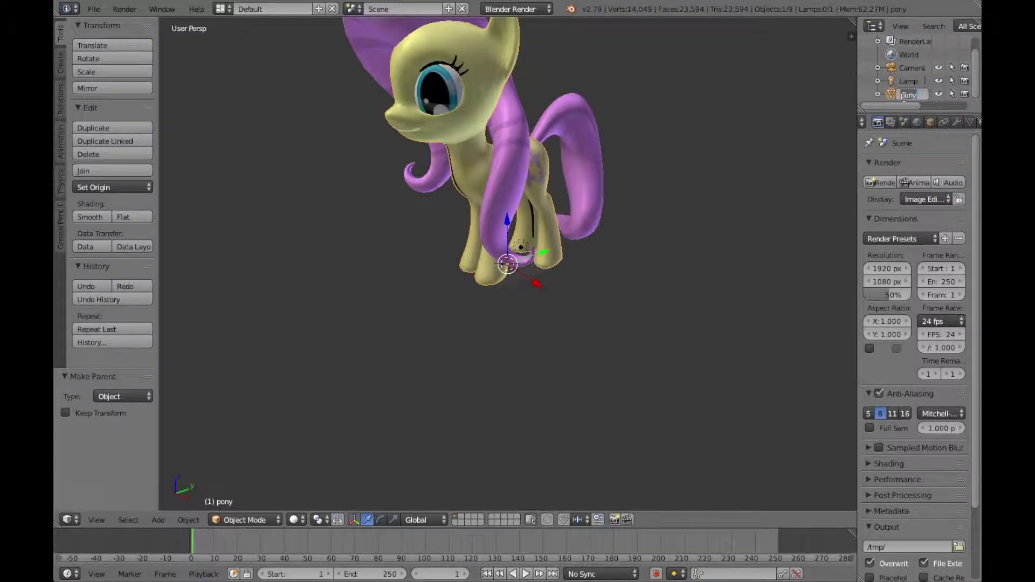
{"action": "key", "text": "BackSpace"}
{"action": "type", "text": "FL"}
{"action": "key", "text": "BackSpace"}
{"action": "type", "text": "le"}
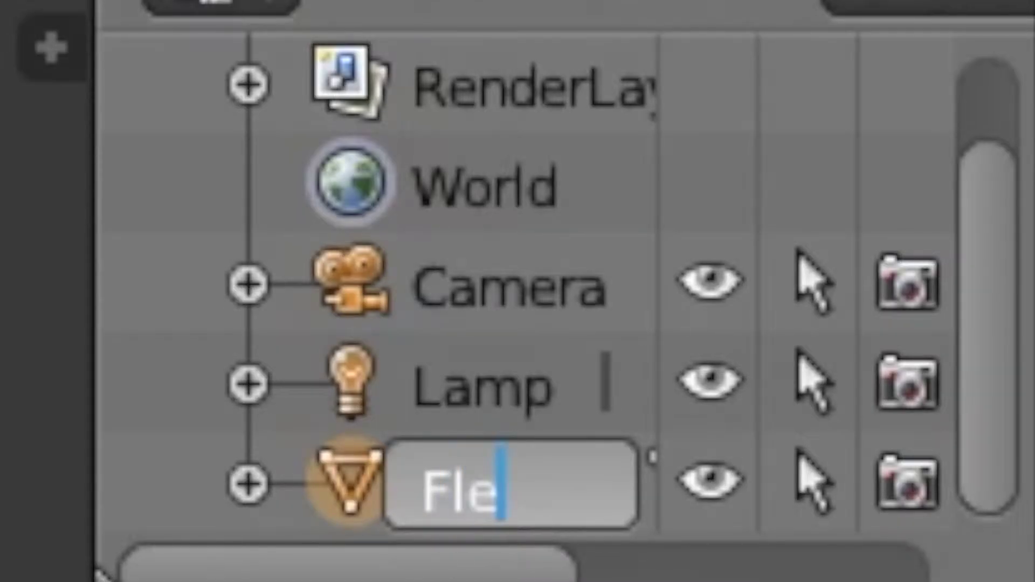
{"action": "key", "text": "BackSpace"}
{"action": "type", "text": "utt"}
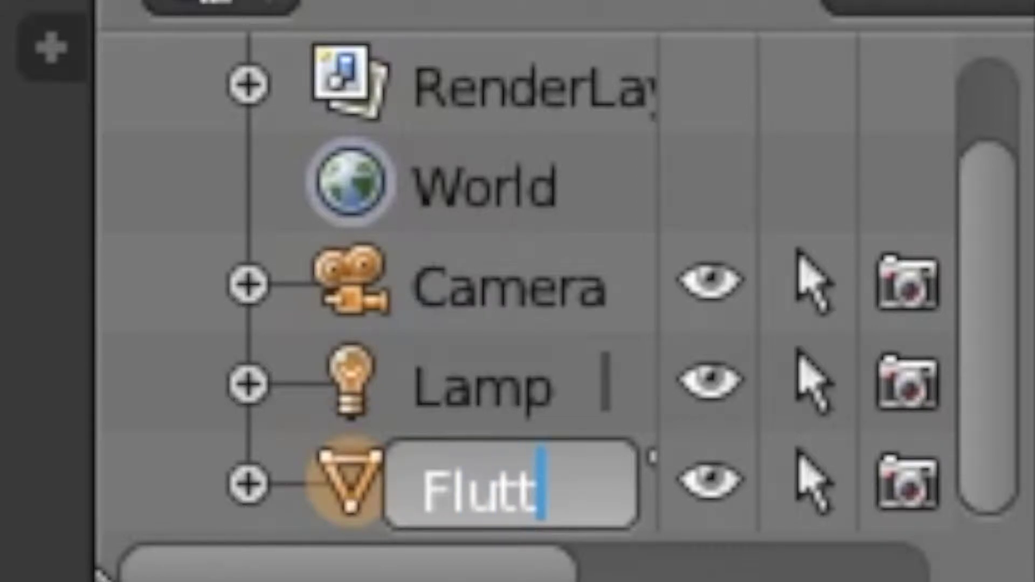
{"action": "type", "text": "er"}
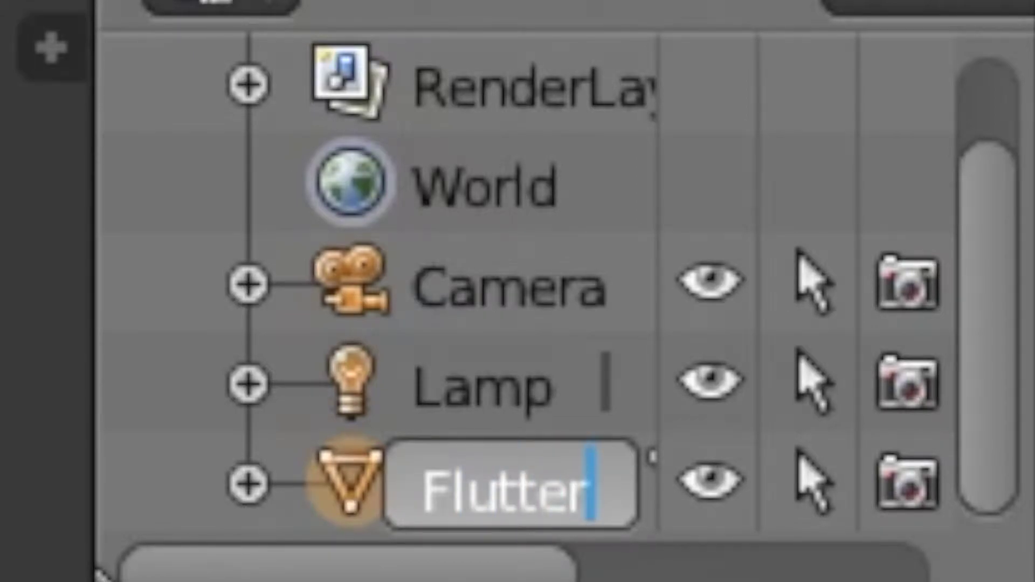
{"action": "type", "text": "shy"}
{"action": "key", "text": "Return"}
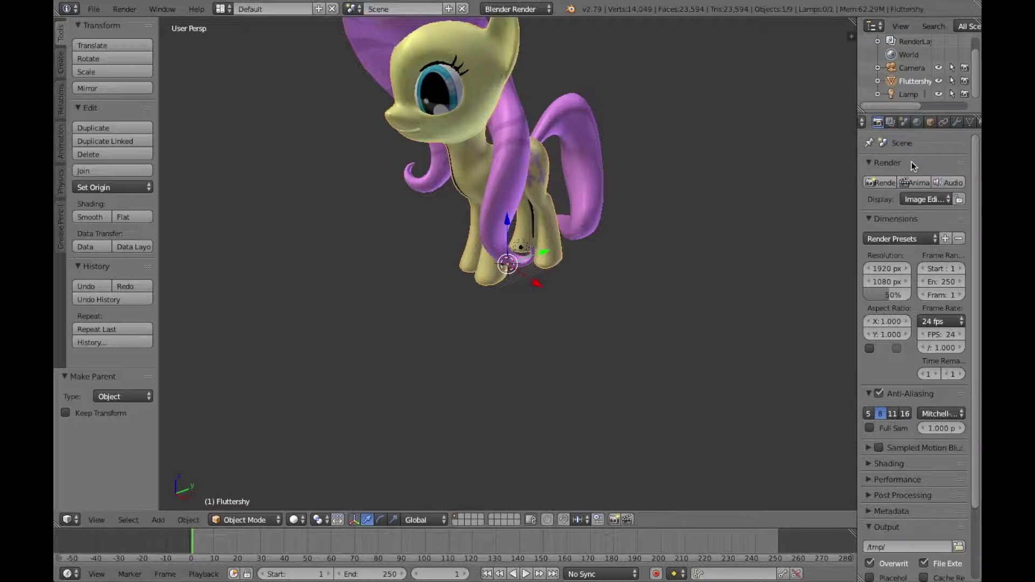
Step: Examine the assembled pony from several angles and distances, checking the eyelids, hair, tail and body textures
{"action": "scroll", "coordinate": [713, 110], "scroll_direction": "left", "scroll_amount": 5}
{"action": "scroll", "coordinate": [714, 110], "scroll_direction": "right", "scroll_amount": 3}
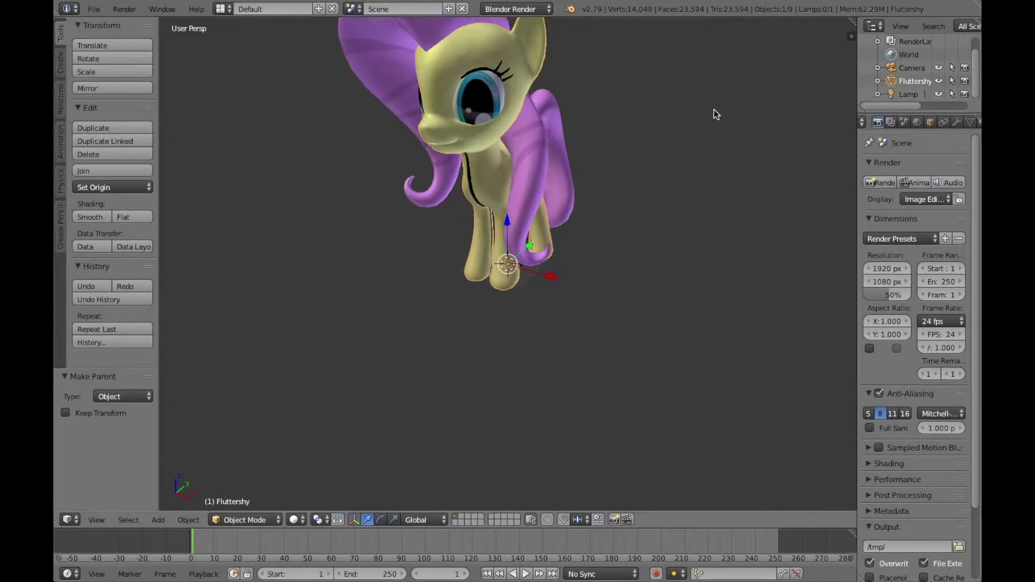
{"action": "key", "text": "KP_4"}
{"action": "key", "text": "KP_4"}
{"action": "key", "text": "KP_4"}
{"action": "key", "text": "KP_4"}
{"action": "key", "text": "KP_4"}
{"action": "key", "text": "KP_4"}
{"action": "key", "text": "KP_4"}
{"action": "key", "text": "KP_4"}
{"action": "key", "text": "KP_4"}
{"action": "key", "text": "KP_4"}
{"action": "key", "text": "KP_4"}
{"action": "key", "text": "KP_4"}
{"action": "key", "text": "KP_4"}
{"action": "key", "text": "KP_4"}
{"action": "key", "text": "KP_4"}
{"action": "key", "text": "KP_4"}
{"action": "key", "text": "KP_4"}
{"action": "key", "text": "KP_4"}
{"action": "key", "text": "KP_4"}
{"action": "key", "text": "KP_4"}
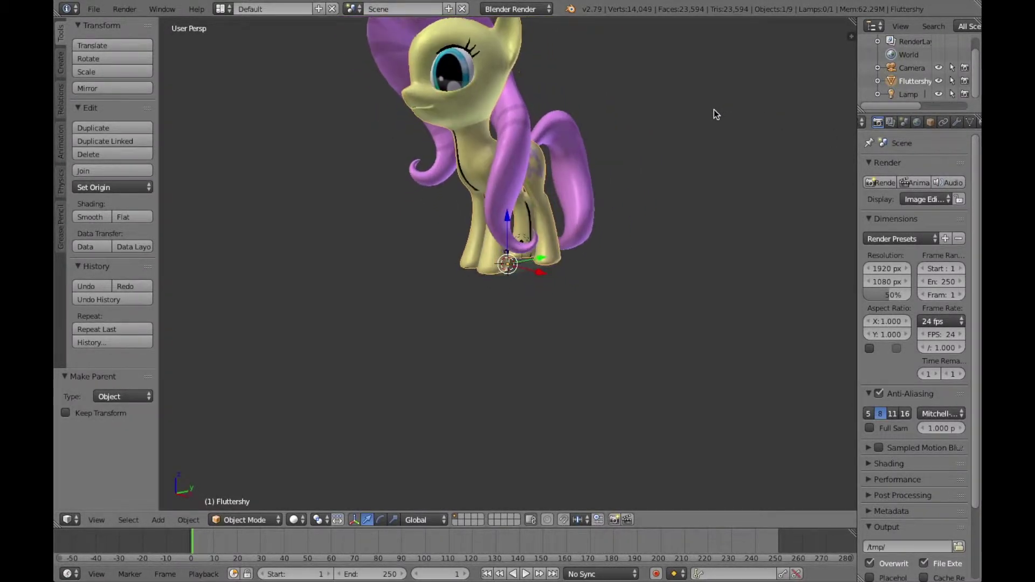
{"action": "key", "text": "KP_4"}
{"action": "key", "text": "KP_4"}
{"action": "key", "text": "KP_4"}
{"action": "key", "text": "KP_4"}
{"action": "key", "text": "KP_4"}
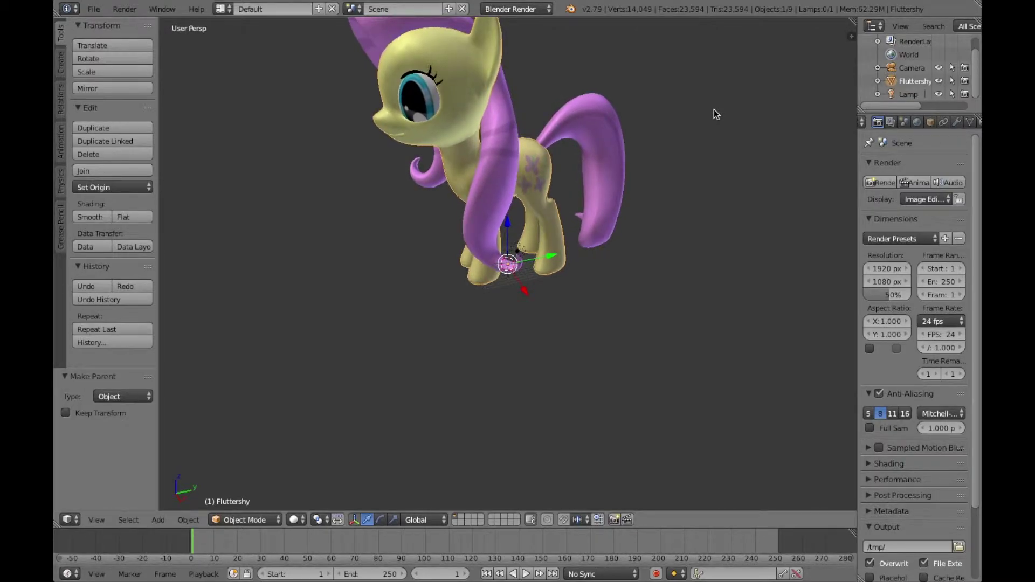
{"action": "scroll", "coordinate": [714, 110], "scroll_direction": "left", "scroll_amount": 5}
{"action": "scroll", "coordinate": [715, 110], "scroll_direction": "up", "scroll_amount": 3}
{"action": "scroll", "coordinate": [715, 110], "scroll_direction": "up", "scroll_amount": 6, "text": "ctrl"}
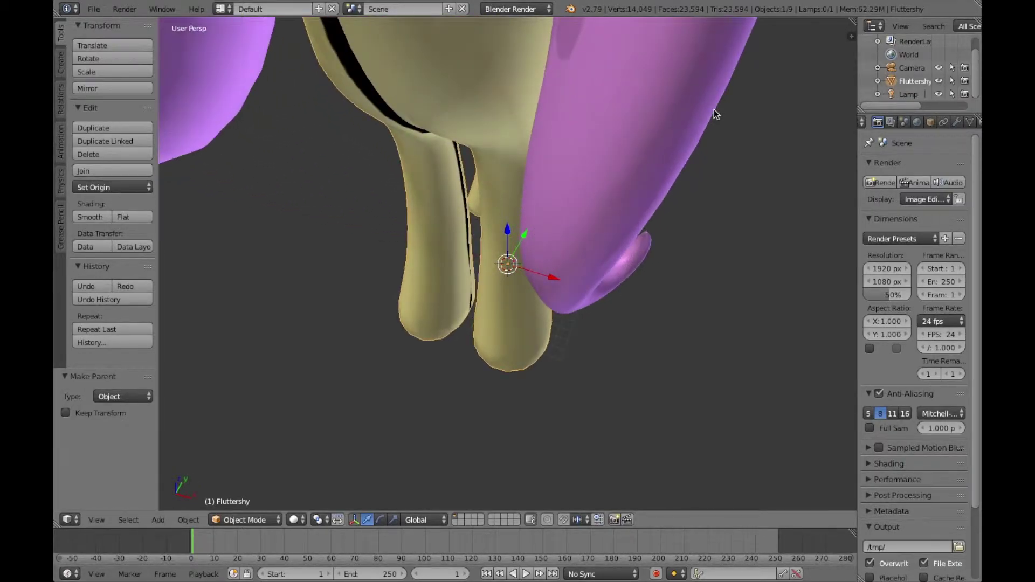
{"action": "scroll", "coordinate": [714, 108], "scroll_direction": "down", "scroll_amount": 6}
{"action": "key", "text": "KP_4"}
{"action": "key", "text": "KP_4"}
{"action": "scroll", "coordinate": [713, 109], "scroll_direction": "up", "scroll_amount": 6}
{"action": "scroll", "coordinate": [714, 109], "scroll_direction": "down", "scroll_amount": 3}
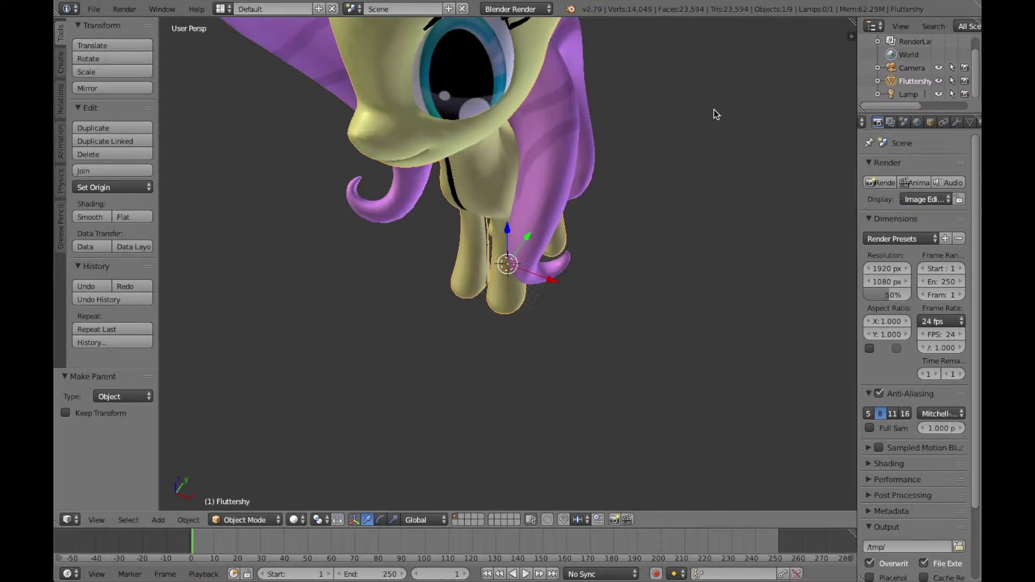
{"action": "scroll", "coordinate": [714, 109], "scroll_direction": "right", "scroll_amount": 6}
{"action": "scroll", "coordinate": [714, 109], "scroll_direction": "left", "scroll_amount": 1}
{"action": "scroll", "coordinate": [713, 110], "scroll_direction": "down", "scroll_amount": 4, "text": "ctrl"}
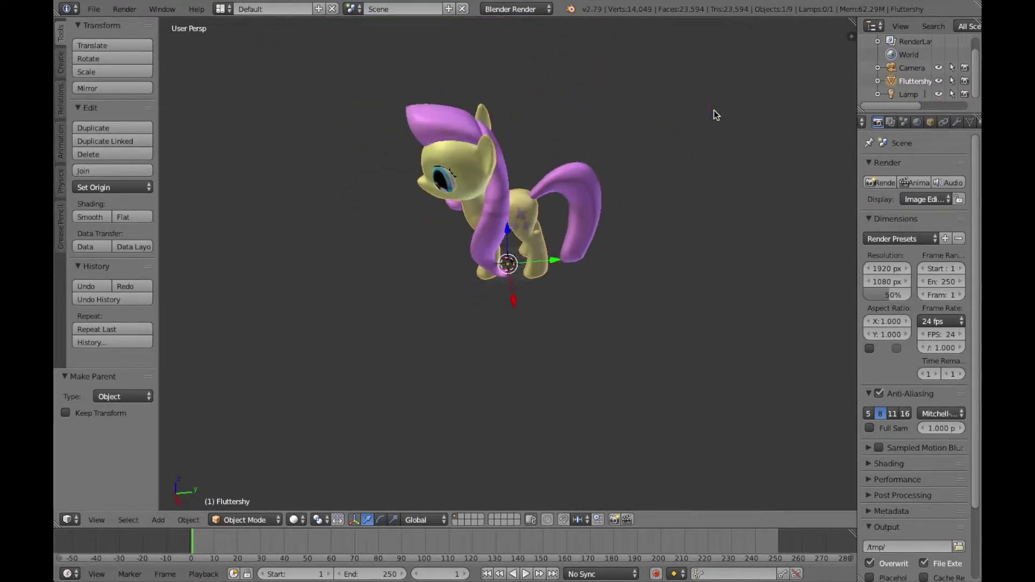
{"action": "scroll", "coordinate": [714, 101], "scroll_direction": "left", "scroll_amount": 1}
{"action": "scroll", "coordinate": [714, 102], "scroll_direction": "up", "scroll_amount": 6, "text": "ctrl"}
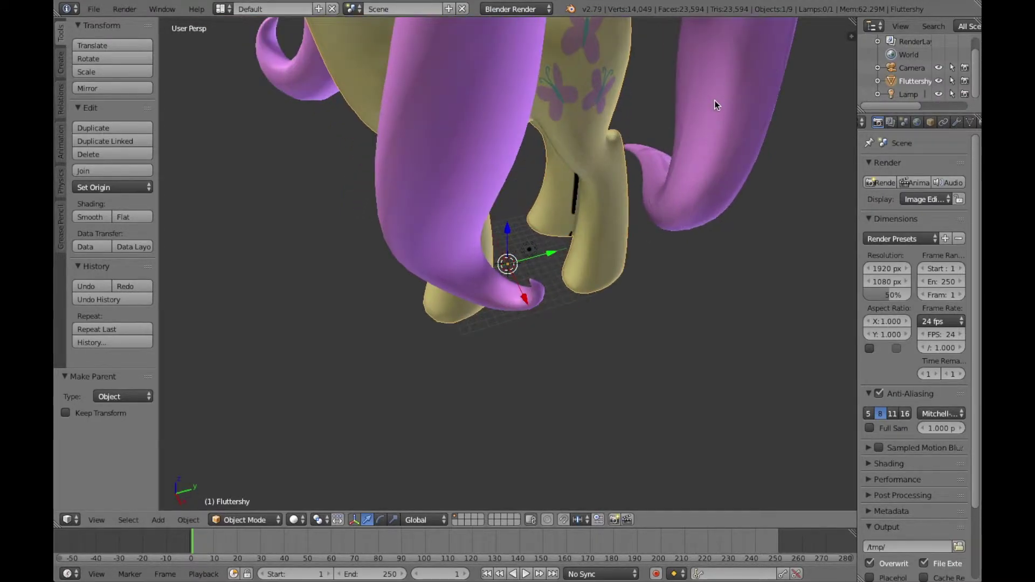
{"action": "scroll", "coordinate": [715, 101], "scroll_direction": "down", "scroll_amount": 4, "text": "ctrl"}
{"action": "scroll", "coordinate": [715, 101], "scroll_direction": "left", "scroll_amount": 4}
{"action": "scroll", "coordinate": [715, 102], "scroll_direction": "right", "scroll_amount": 3}
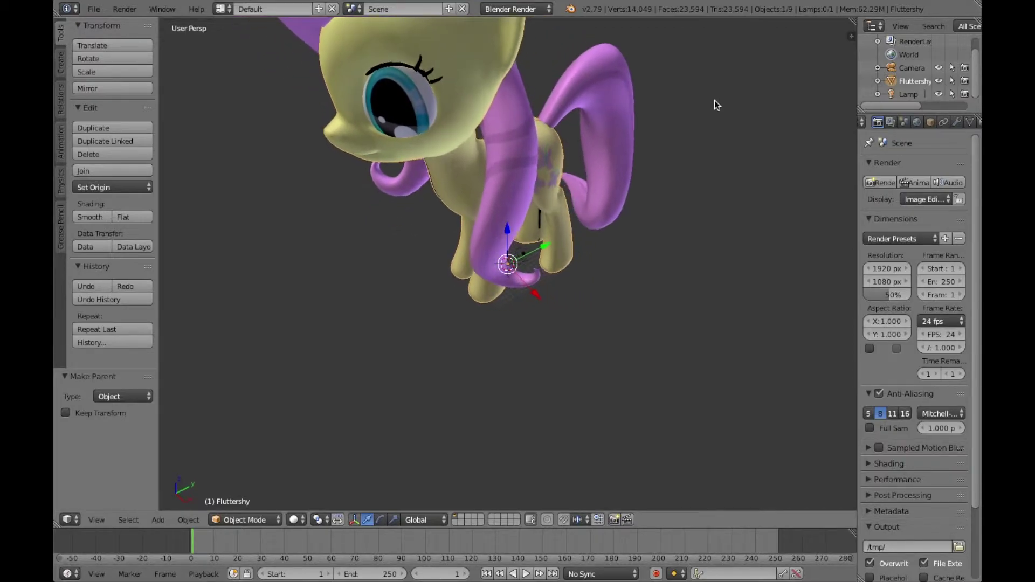
{"action": "key", "text": "KP_4"}
{"action": "key", "text": "KP_4"}
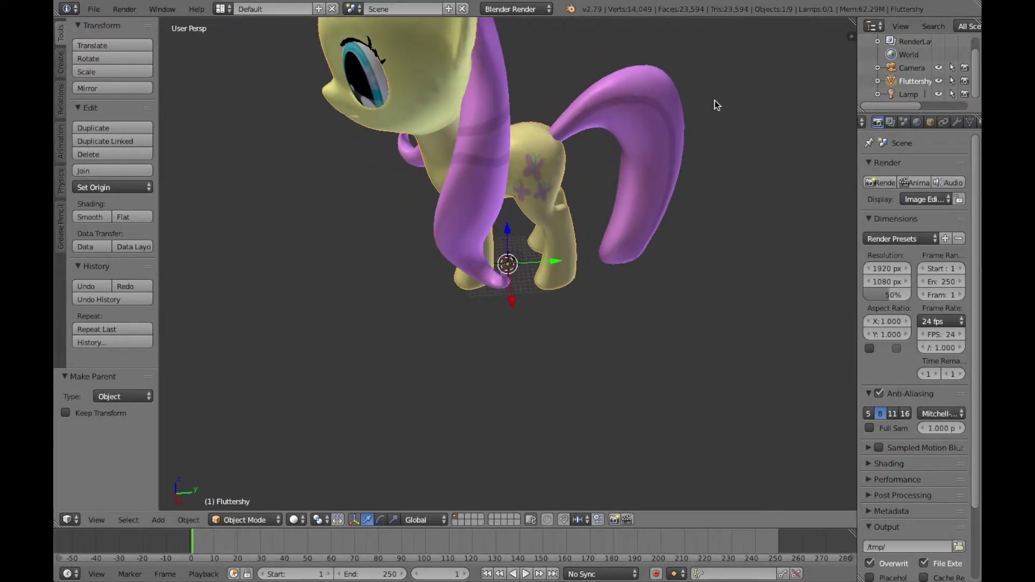
{"action": "key", "text": "KP_4"}
{"action": "key", "text": "KP_4"}
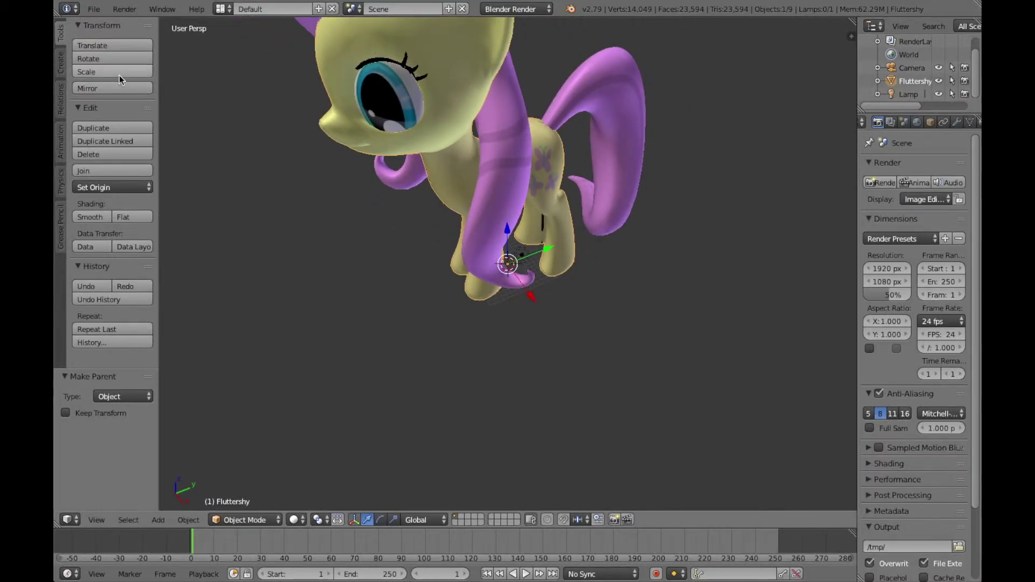